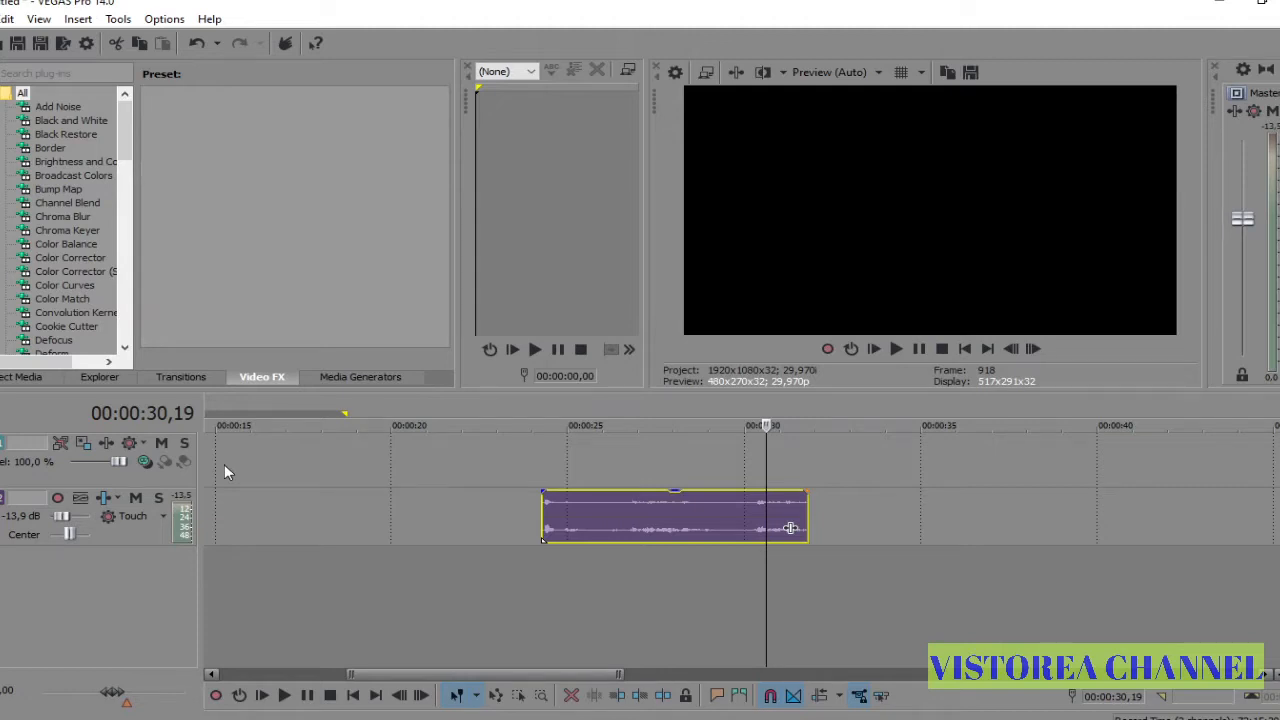
Step: Play the audio clip from its start and try lowering its track volume to -23.0 dB
left_click(540, 507)
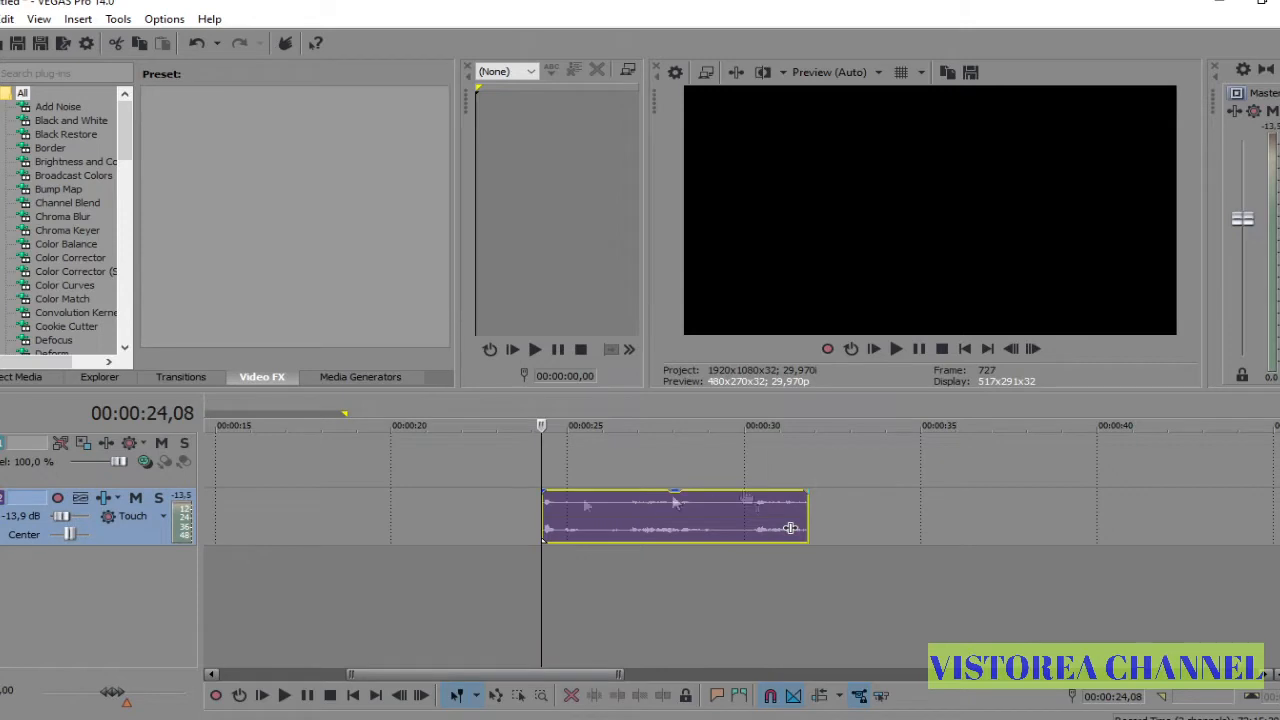
key("space")
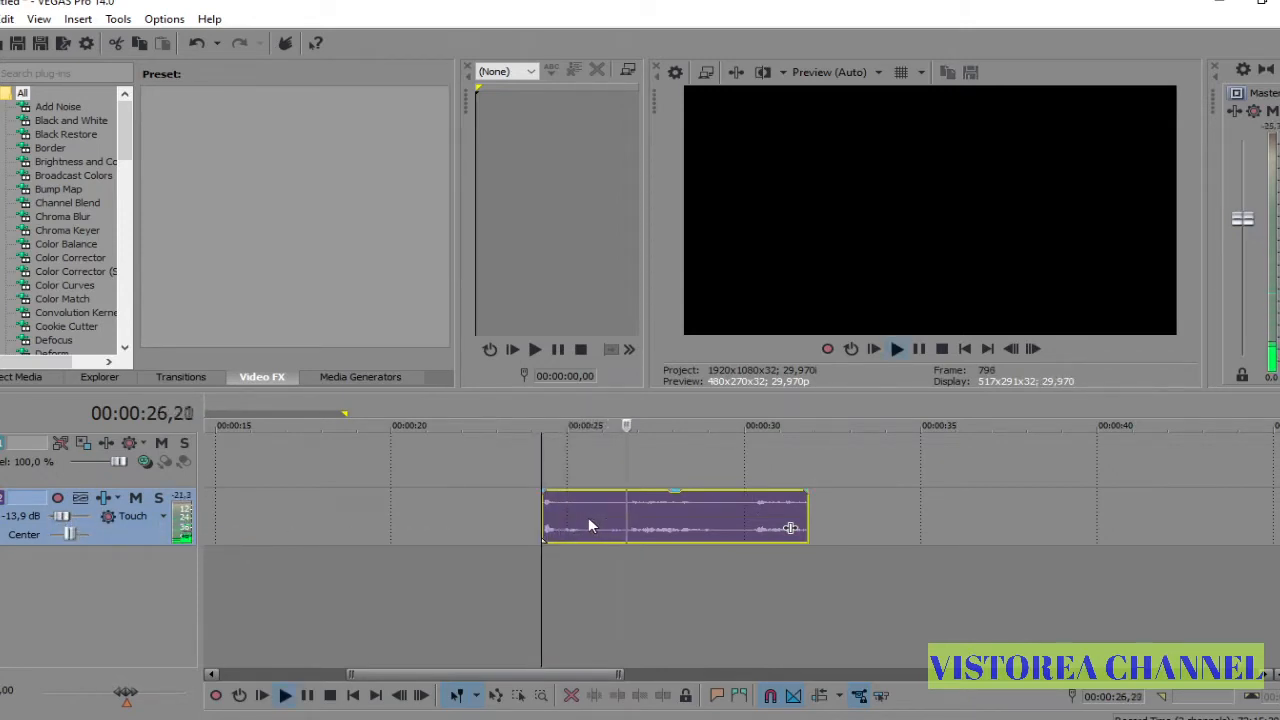
left_click_drag(64, 521, 63, 516)
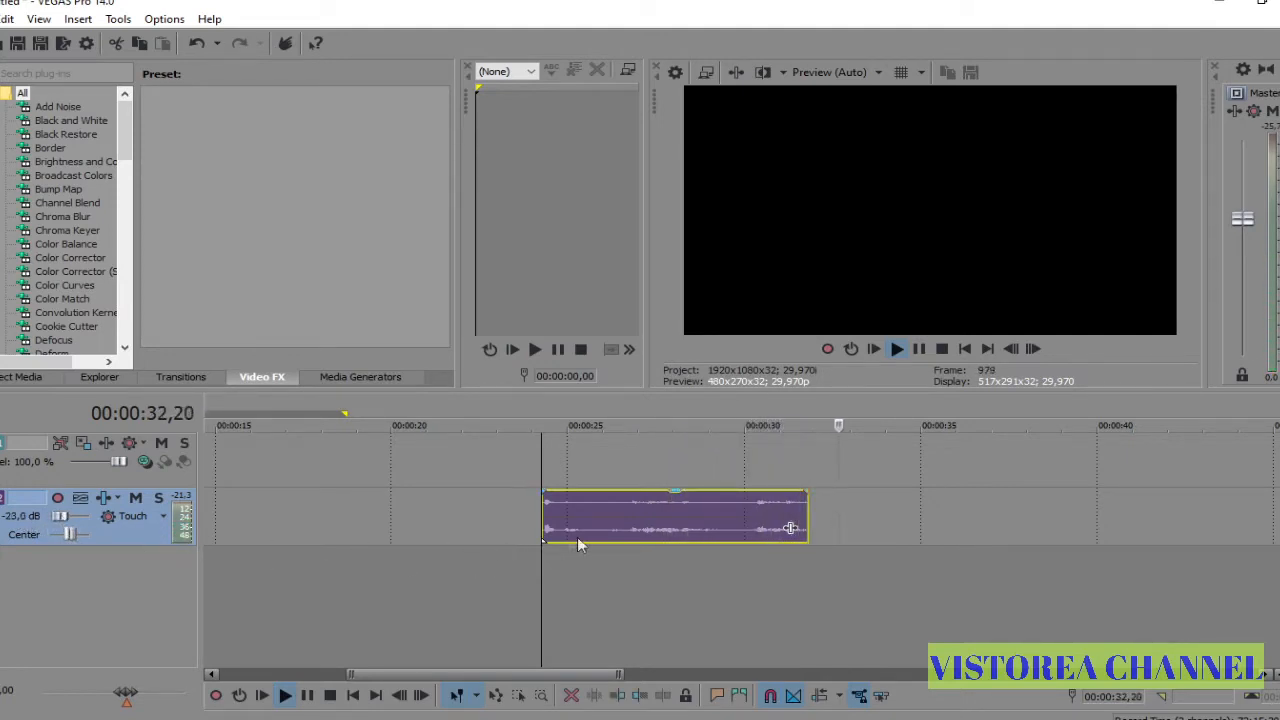
key("space")
left_click_drag(64, 516, 77, 516)
Step: Move the audio clip onto a new track below and delete the emptied original audio track
left_click_drag(606, 529, 617, 588)
left_click(124, 535)
key("Delete")
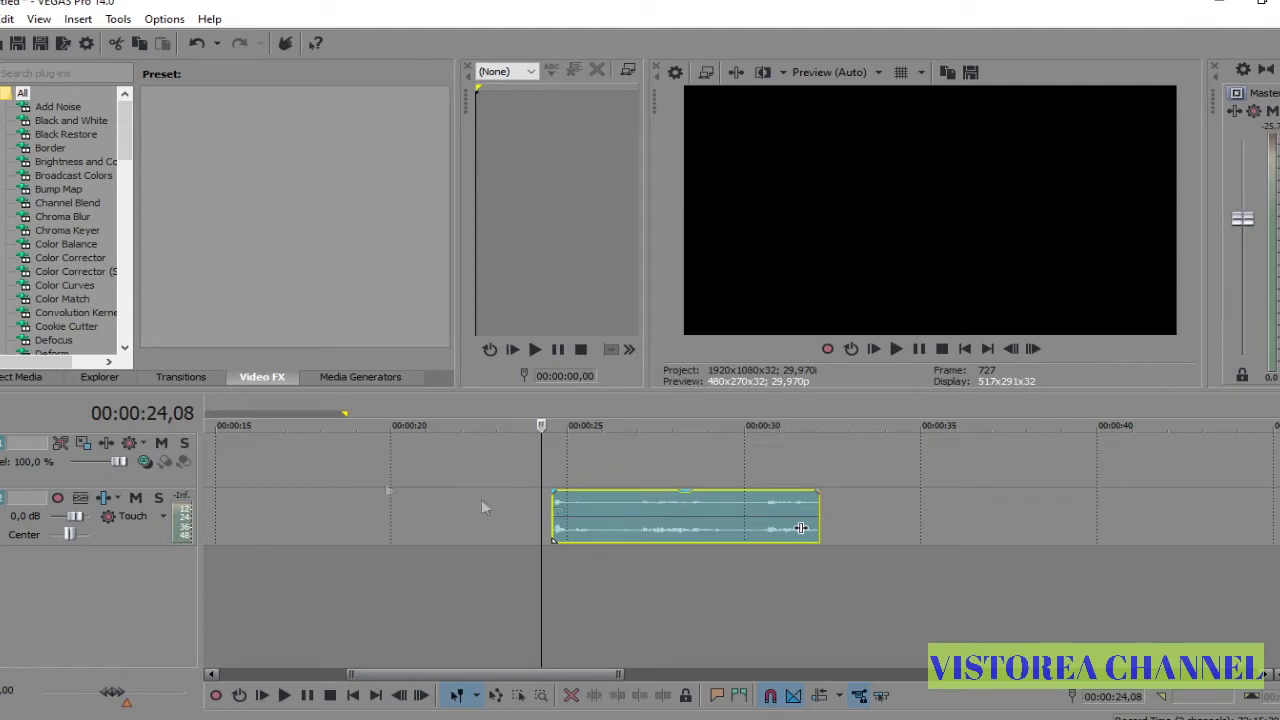
left_click(120, 476)
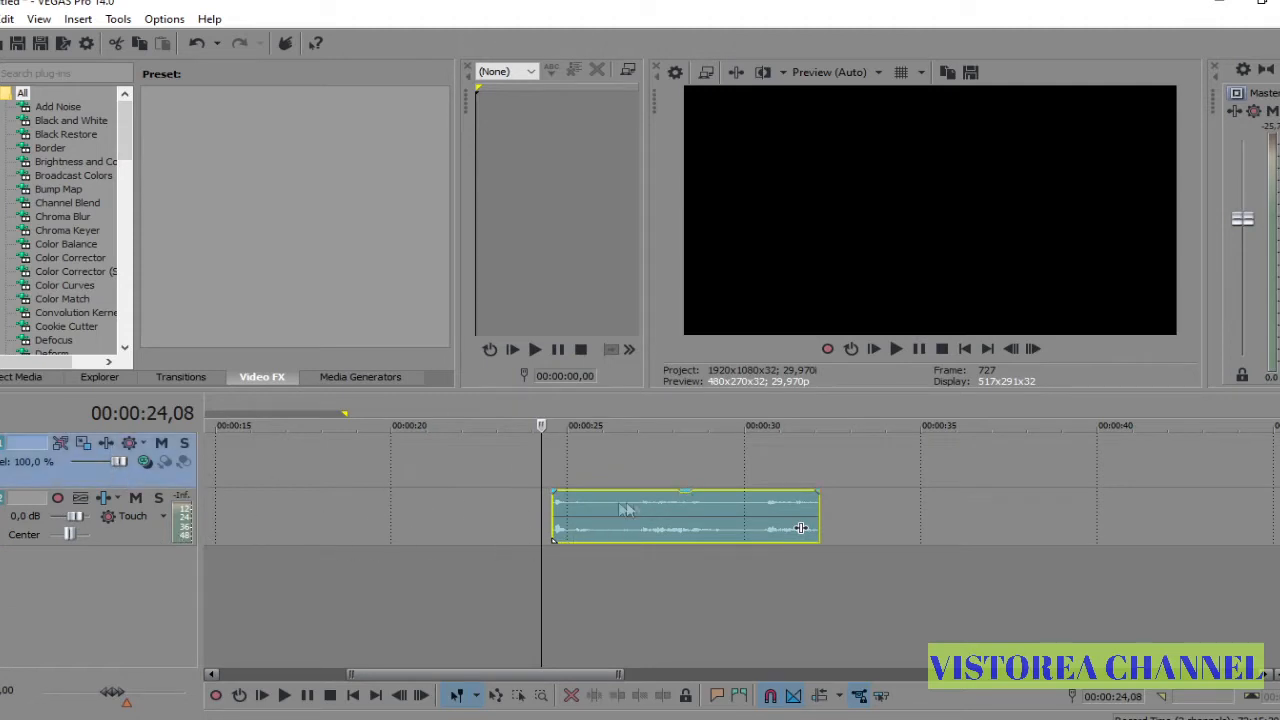
Step: Play the audio clip briefly from its start on the new track
left_click(559, 513)
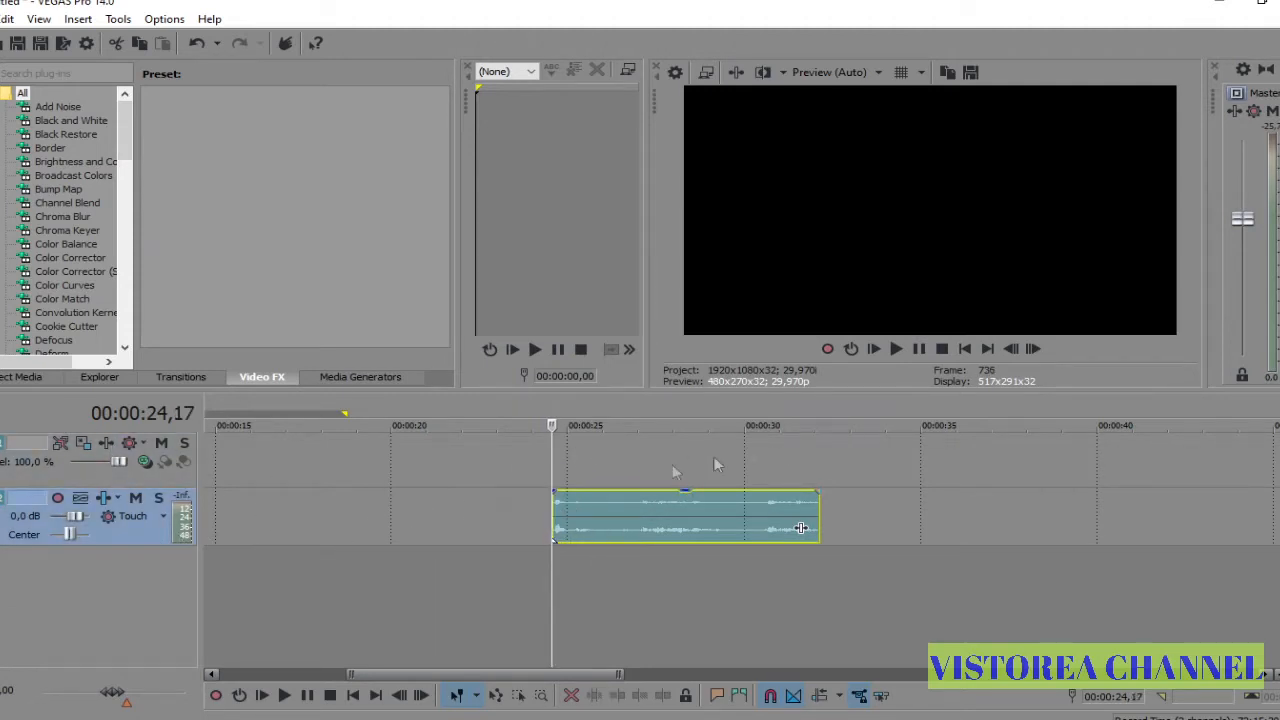
key("space")
key("space")
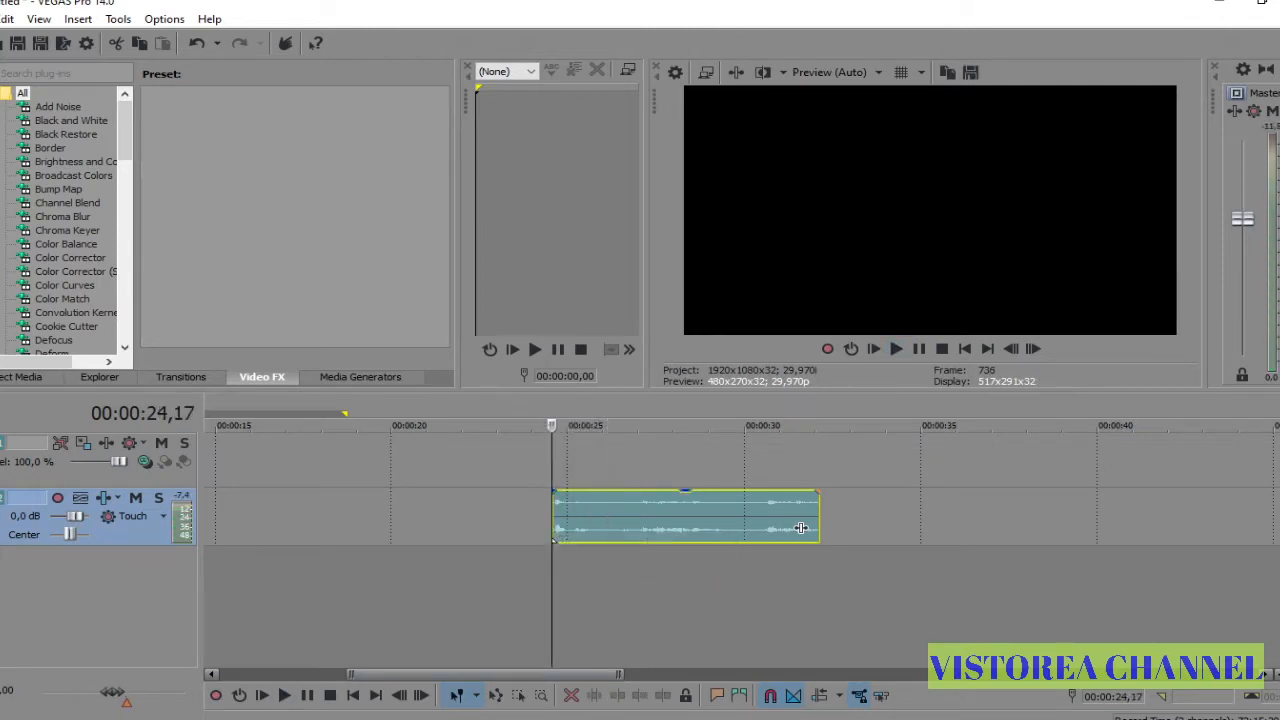
Step: Switch to Streamlabs OBS, set the Desktop Audio 2 level to -20.0 dB, and return to VEGAS Pro
key("alt+Tab")
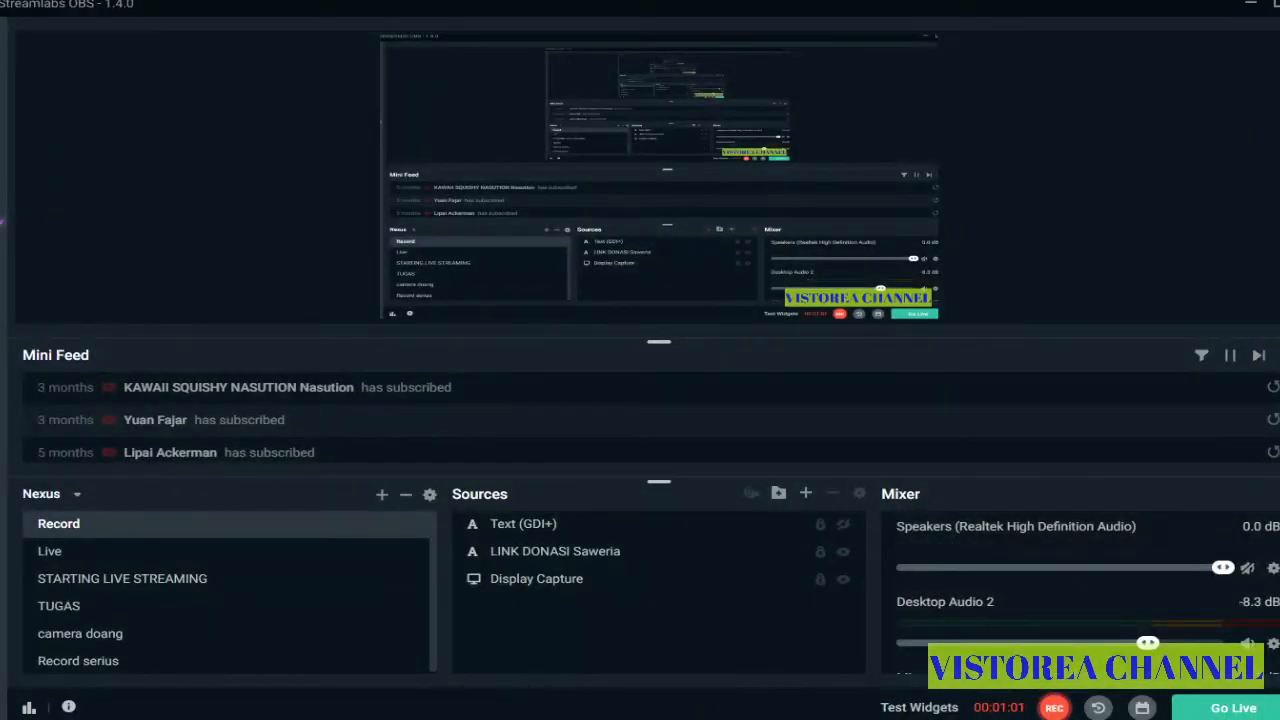
left_click_drag(1194, 705, 1228, 705)
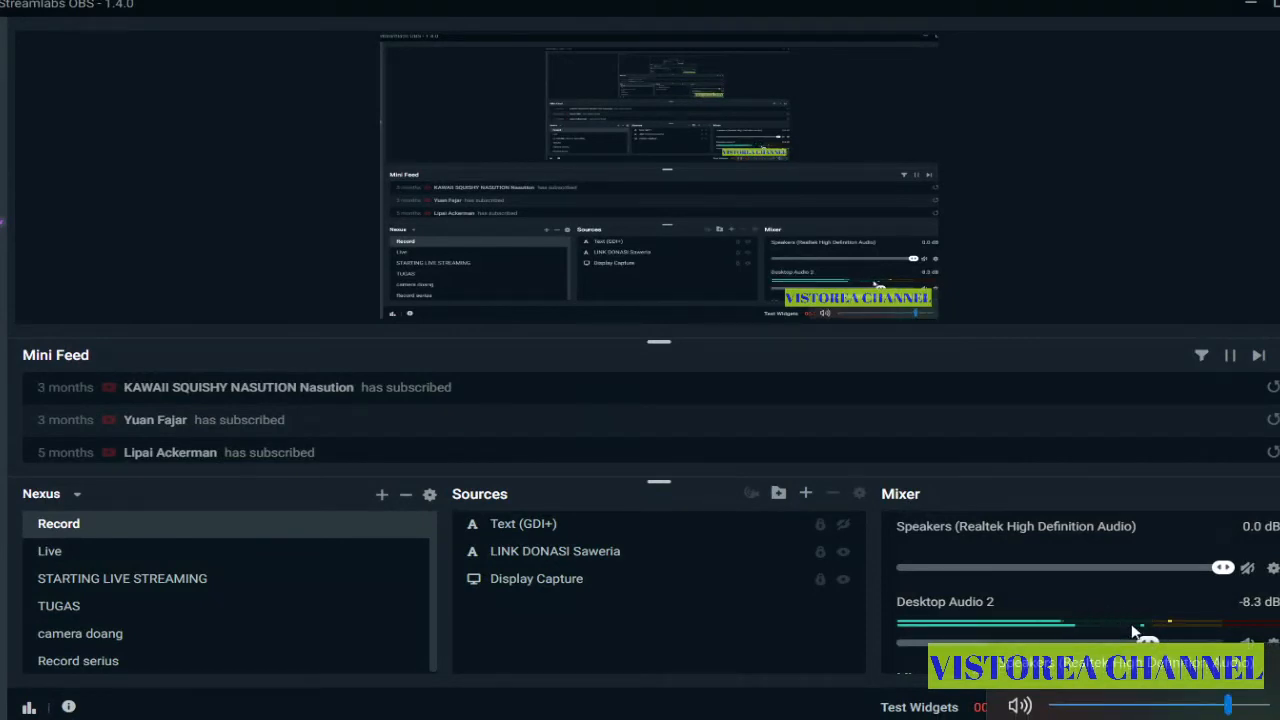
left_click_drag(1148, 643, 1060, 643)
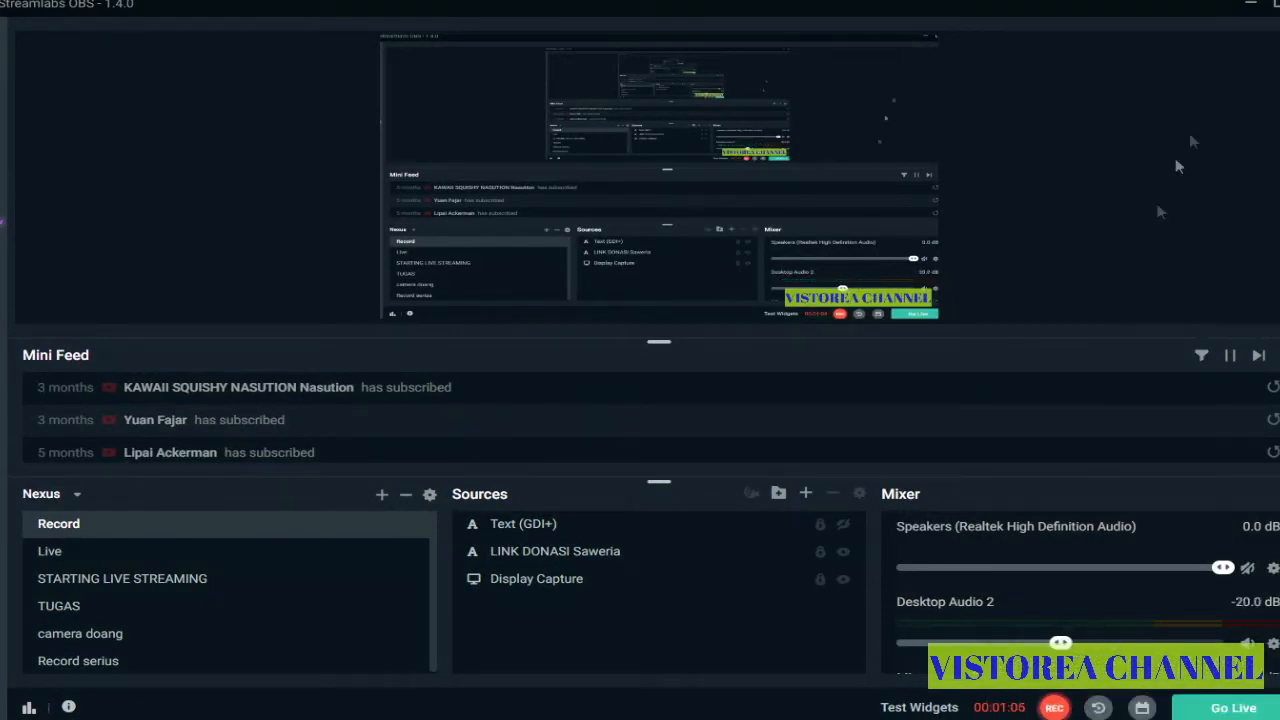
left_click(1250, 8)
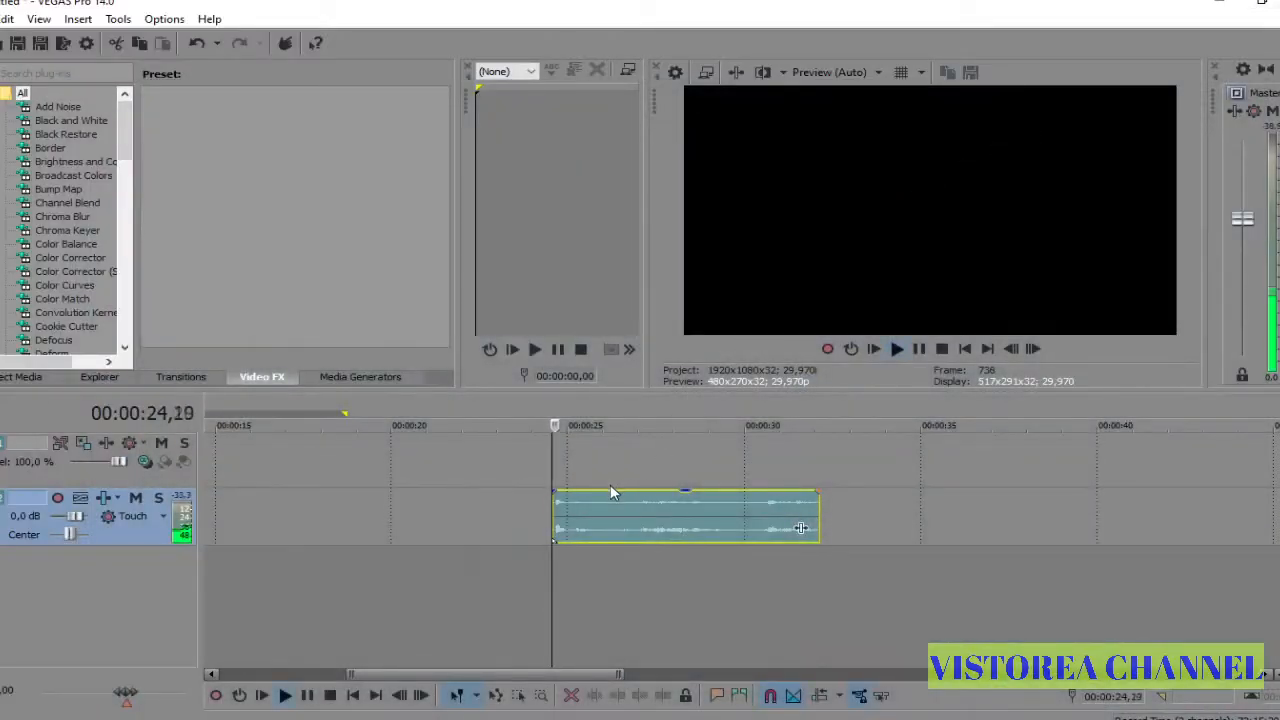
Step: Replay the audio clip from its start to listen to it with the reduced desktop audio level
key("space")
key("space")
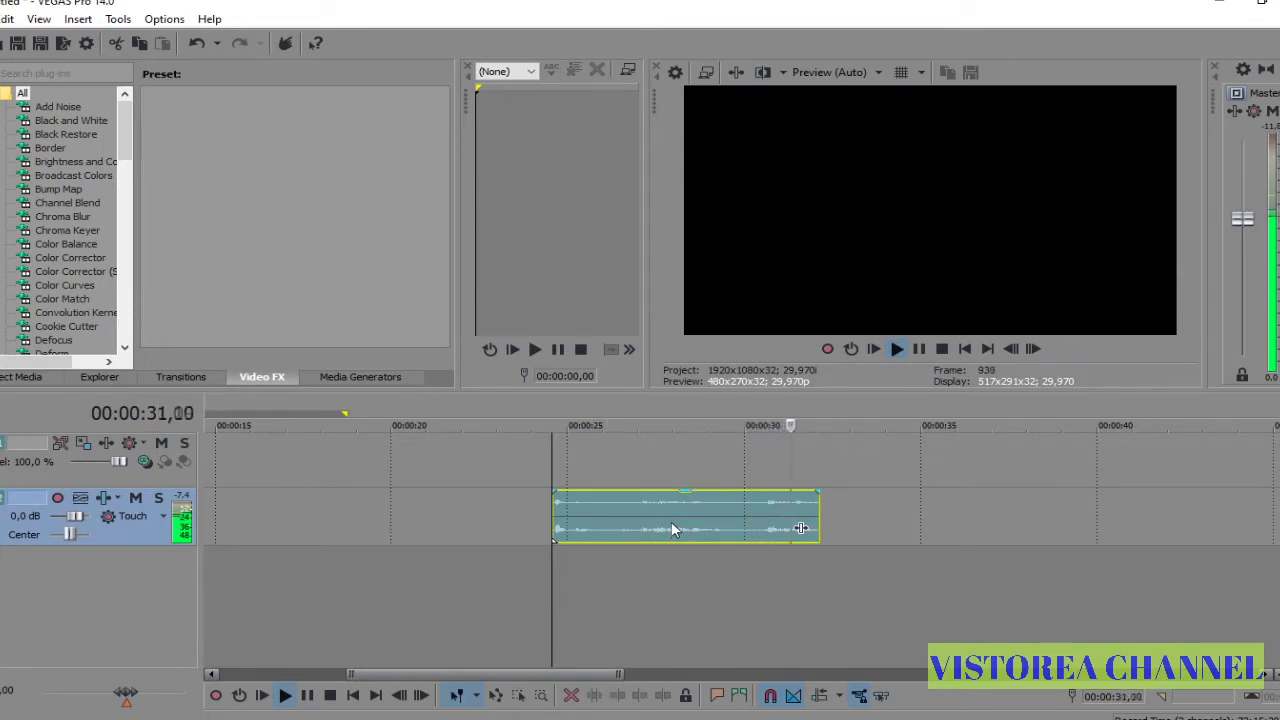
left_click(615, 516)
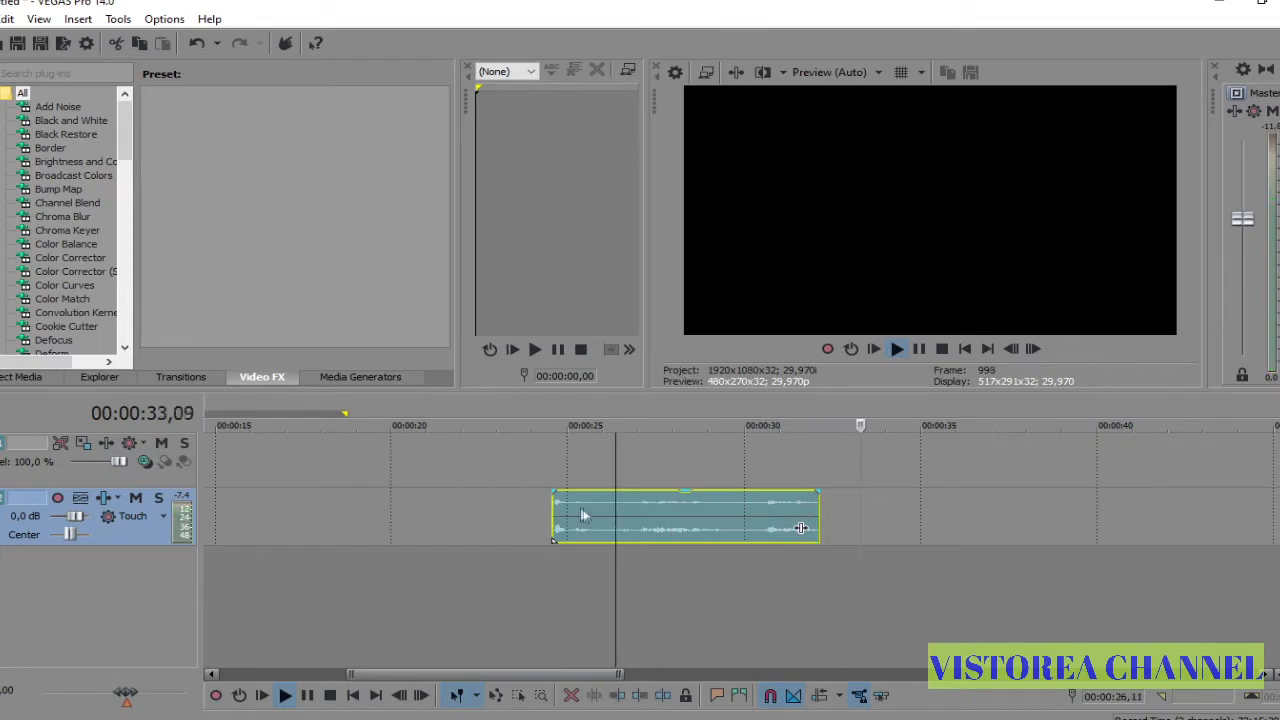
left_click(558, 516)
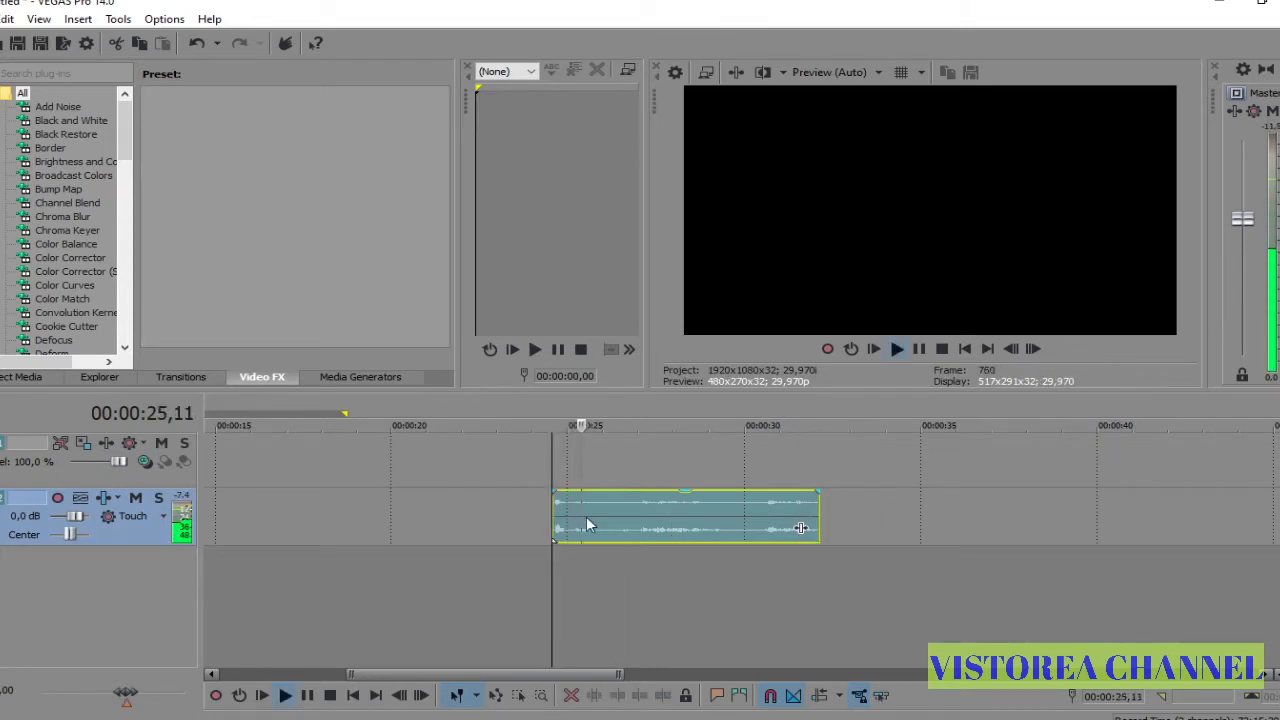
key("space")
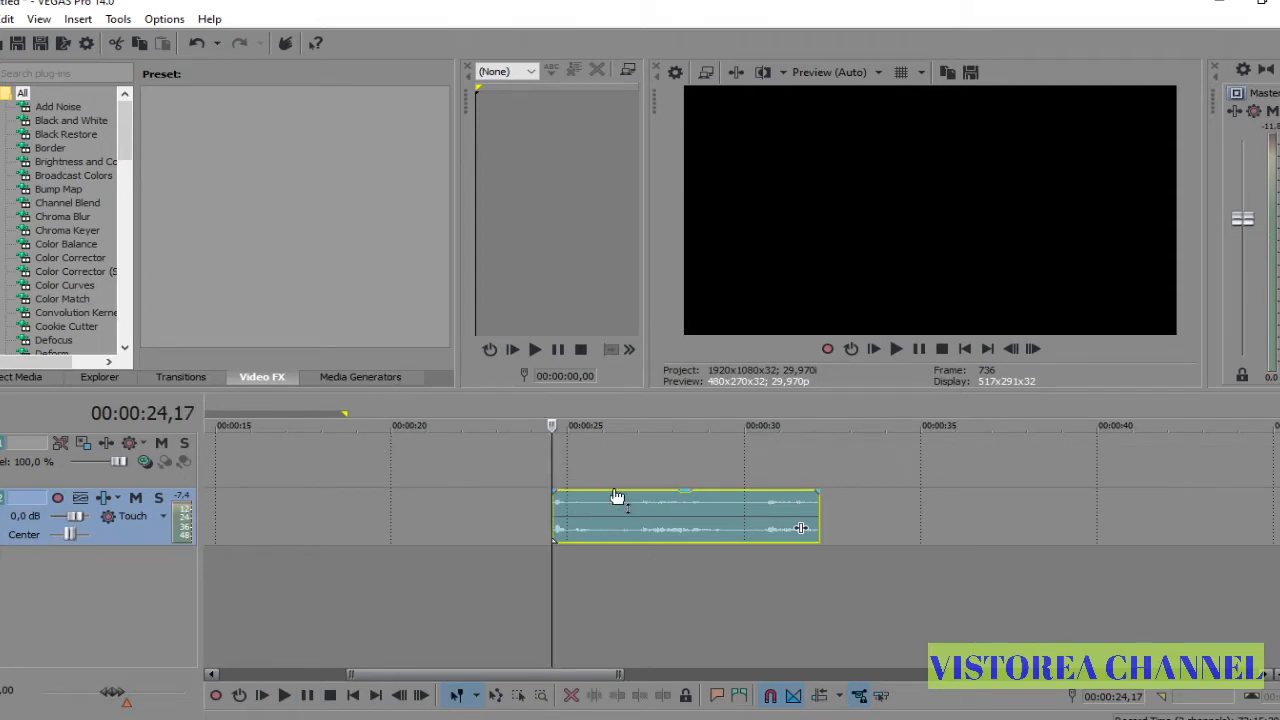
Step: Mark a time range from just before the audio clip to well past its end
left_click_drag(497, 465, 833, 465)
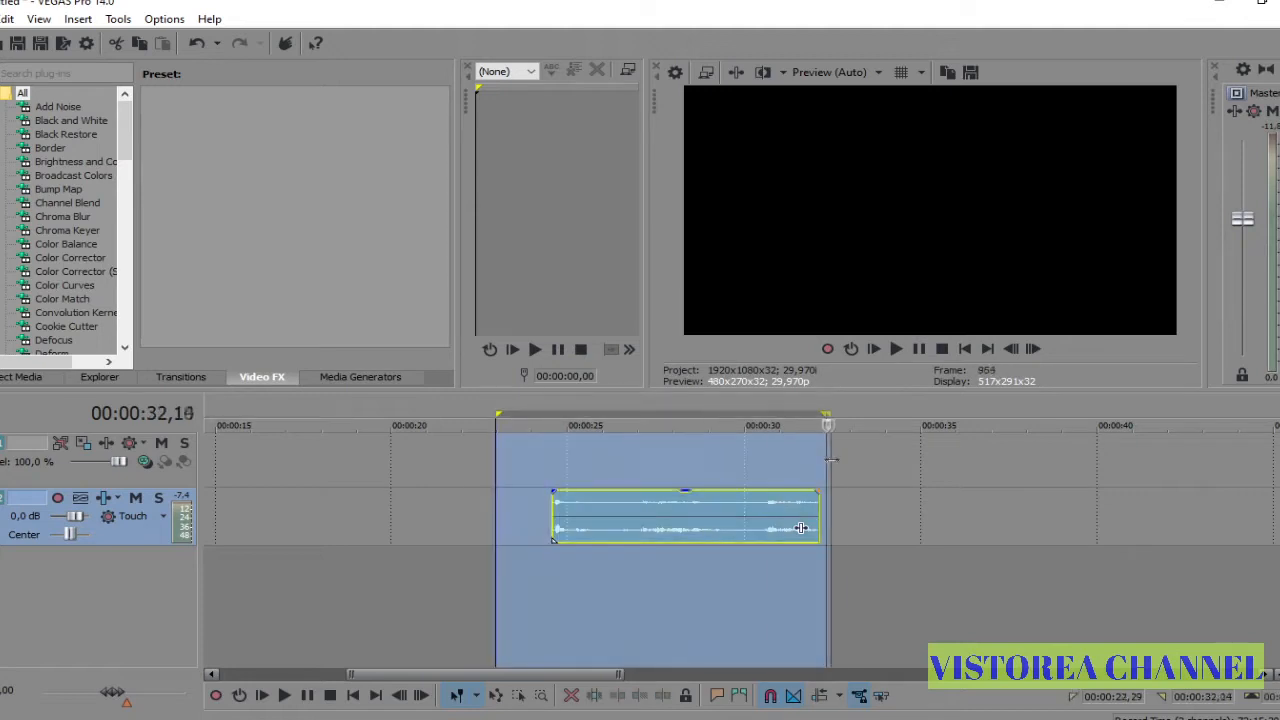
left_click(481, 462)
left_click_drag(531, 465, 1125, 465)
left_click(503, 443)
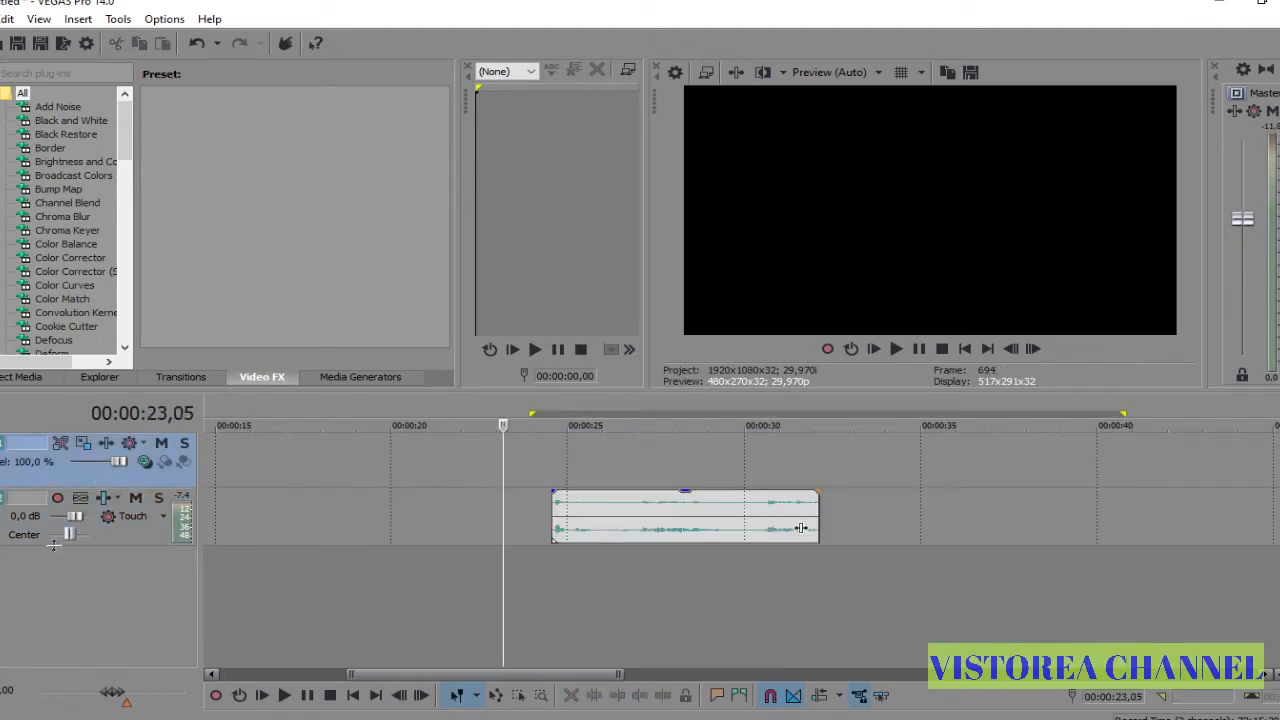
Step: Lower the audio track's volume, then raise it back to -1.5 dB
left_click_drag(73, 518, 56, 520)
left_click_drag(57, 517, 72, 517)
left_click(560, 533)
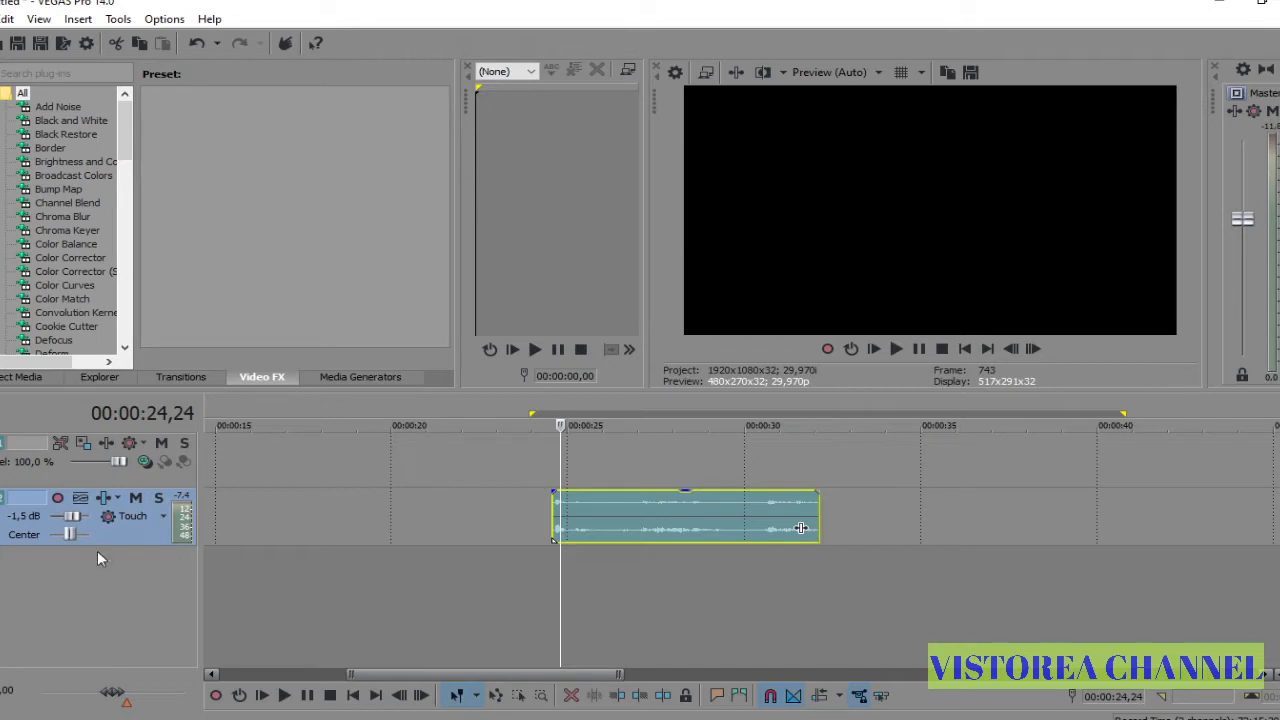
mouse_move(70, 522)
left_mouse_down()
mouse_move(49, 514)
mouse_move(88, 519)
mouse_move(70, 517)
left_mouse_up()
left_click(613, 520)
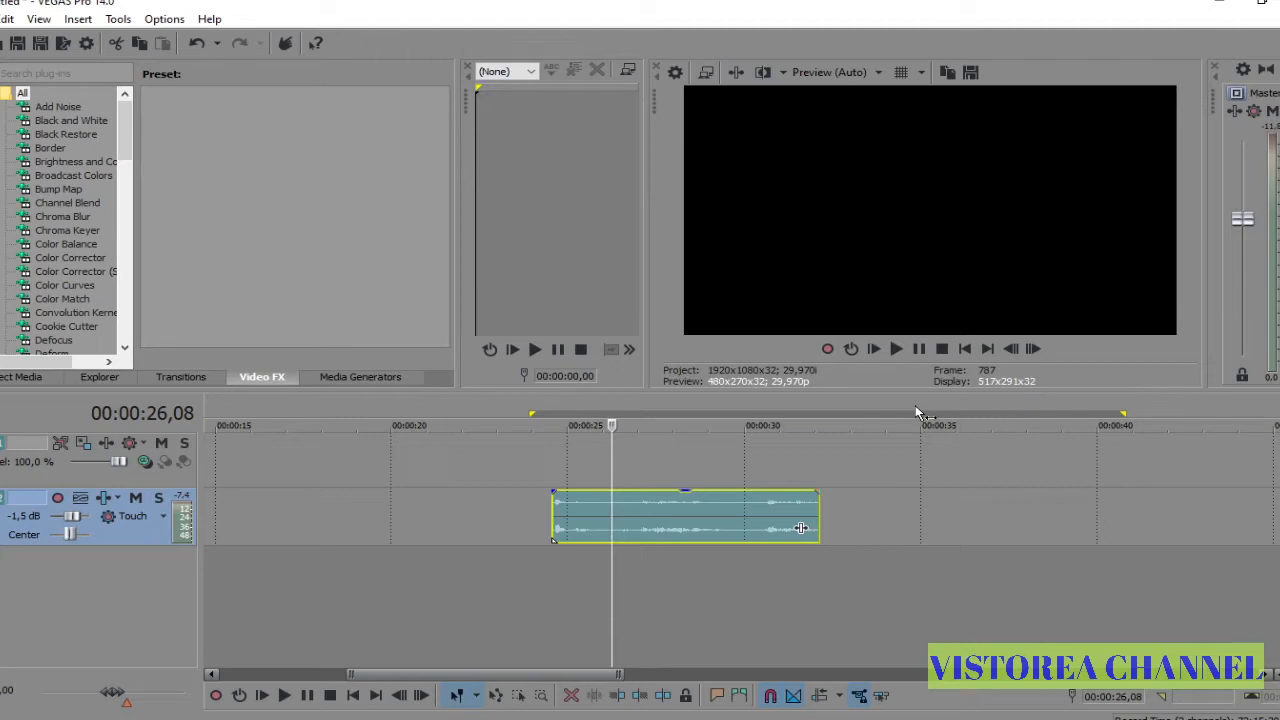
left_click(431, 466)
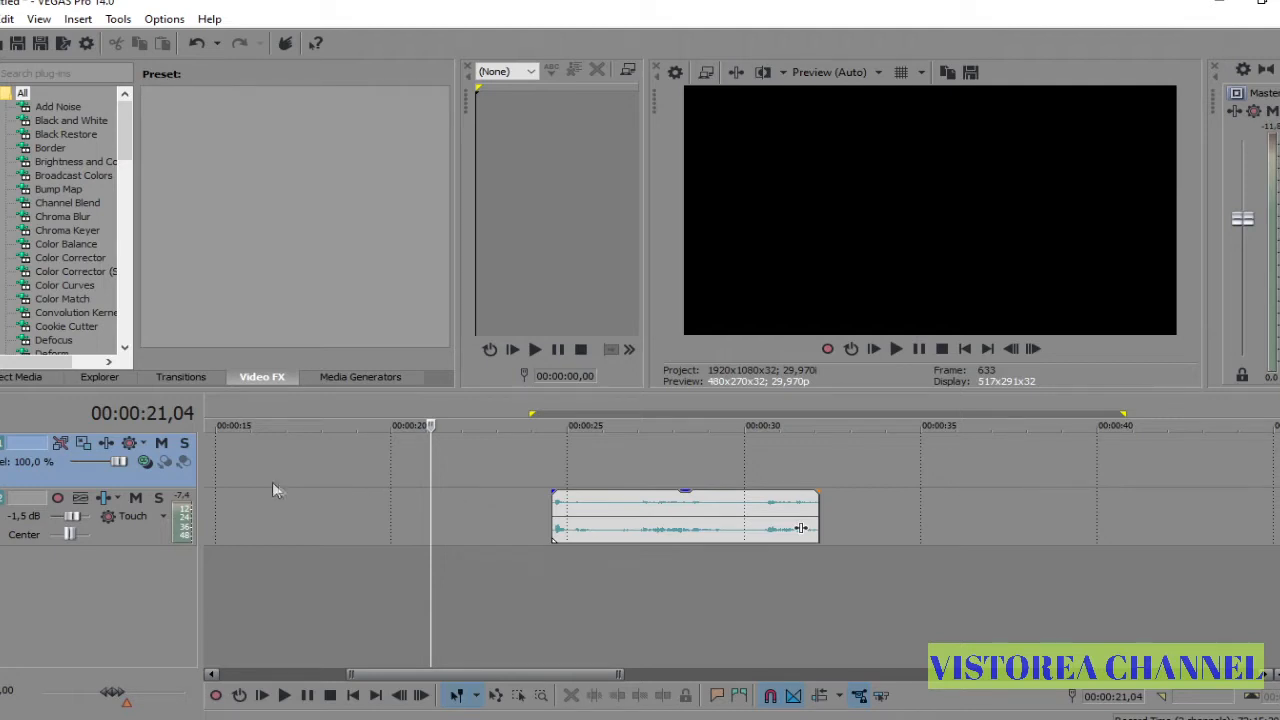
left_click(518, 466)
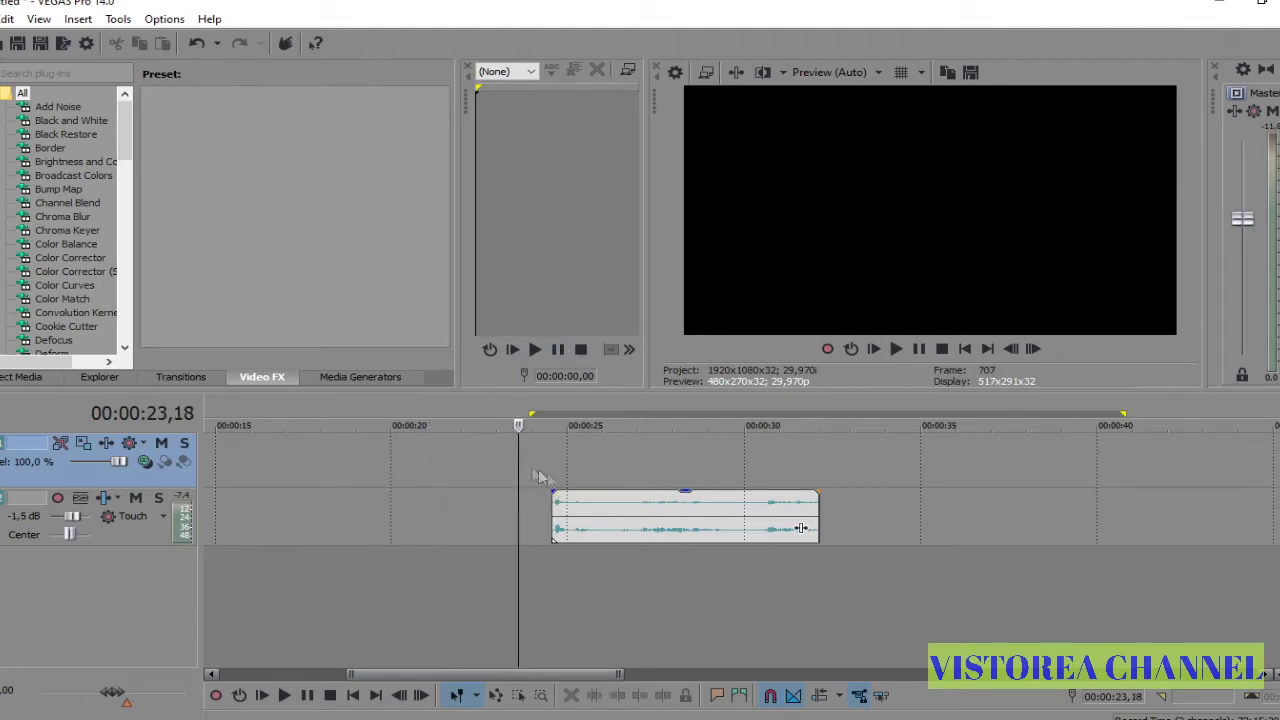
left_click(612, 520)
left_click(775, 525)
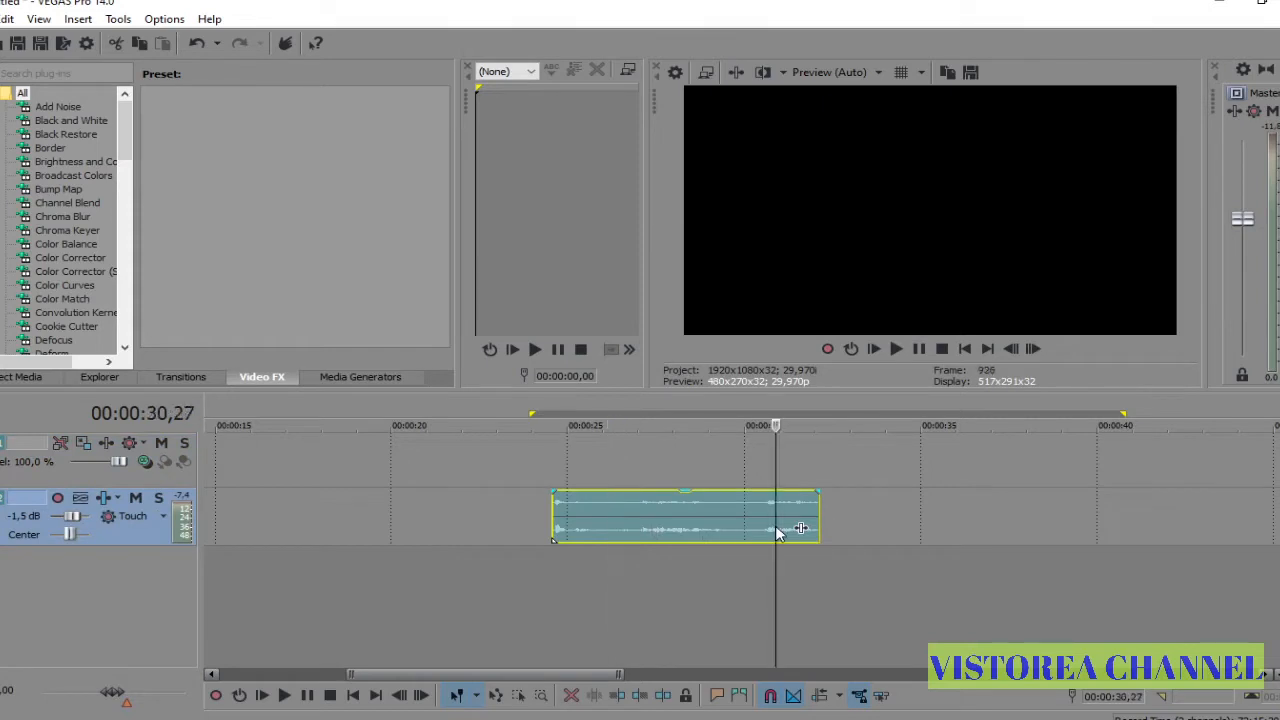
left_click(535, 521)
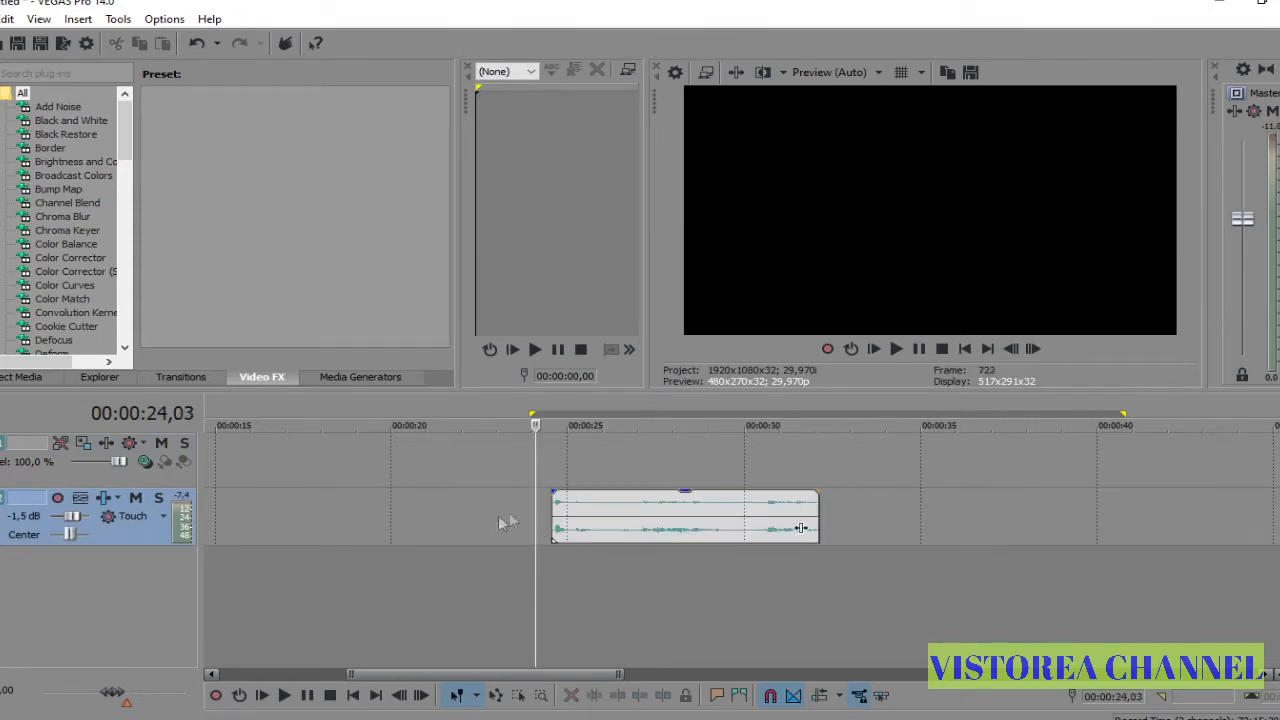
left_click_drag(648, 466, 612, 466)
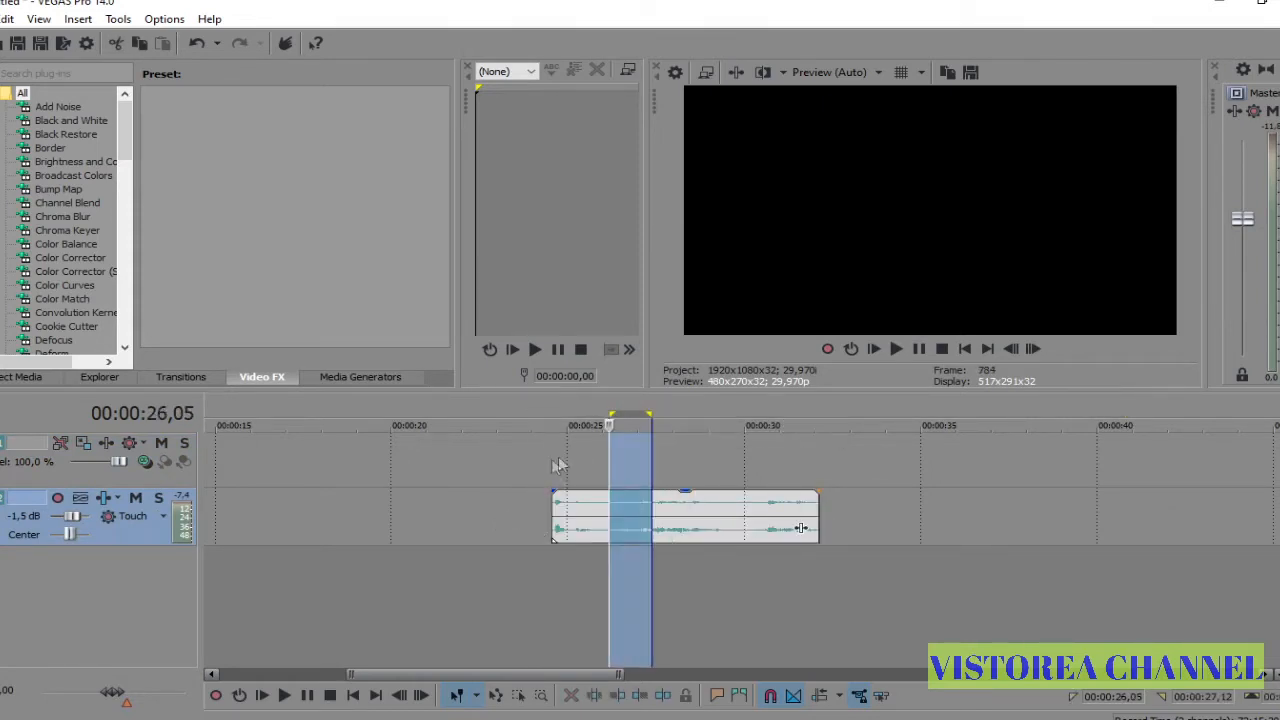
left_click(461, 466)
left_click(112, 532)
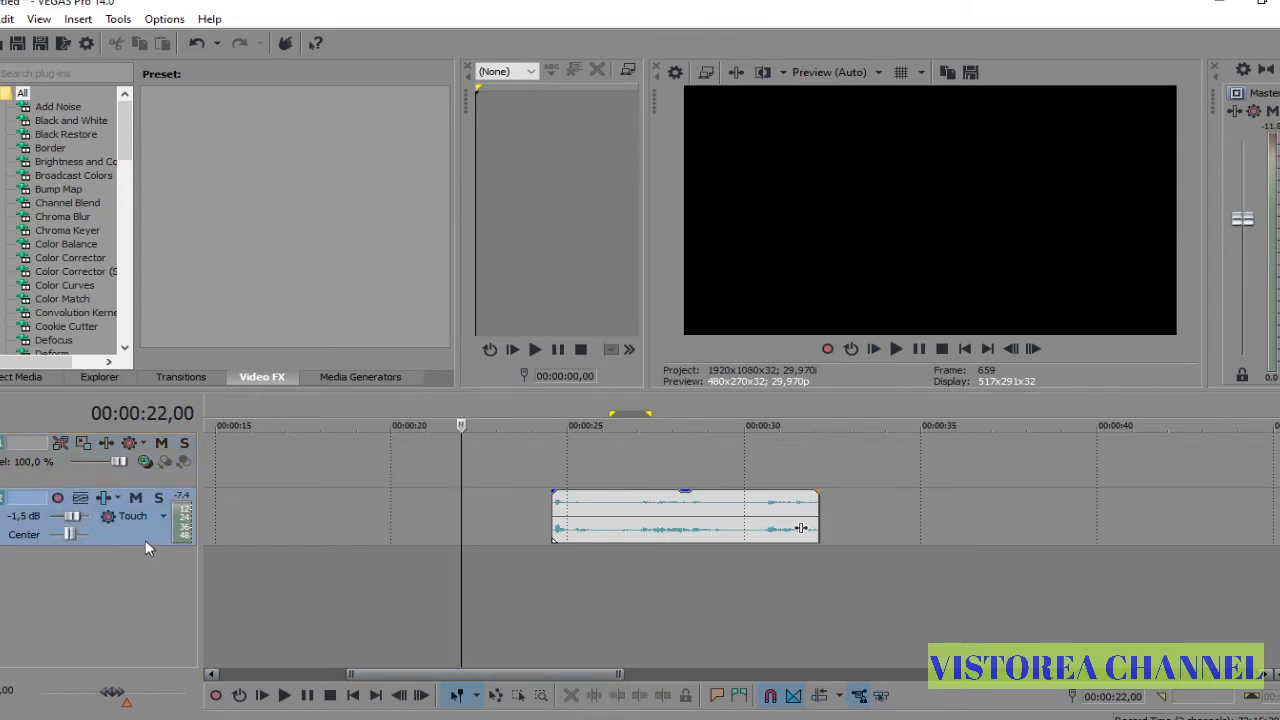
Step: Shift the audio clip three frames later and raise its track volume to 12.0 dB
left_click_drag(623, 531, 628, 531)
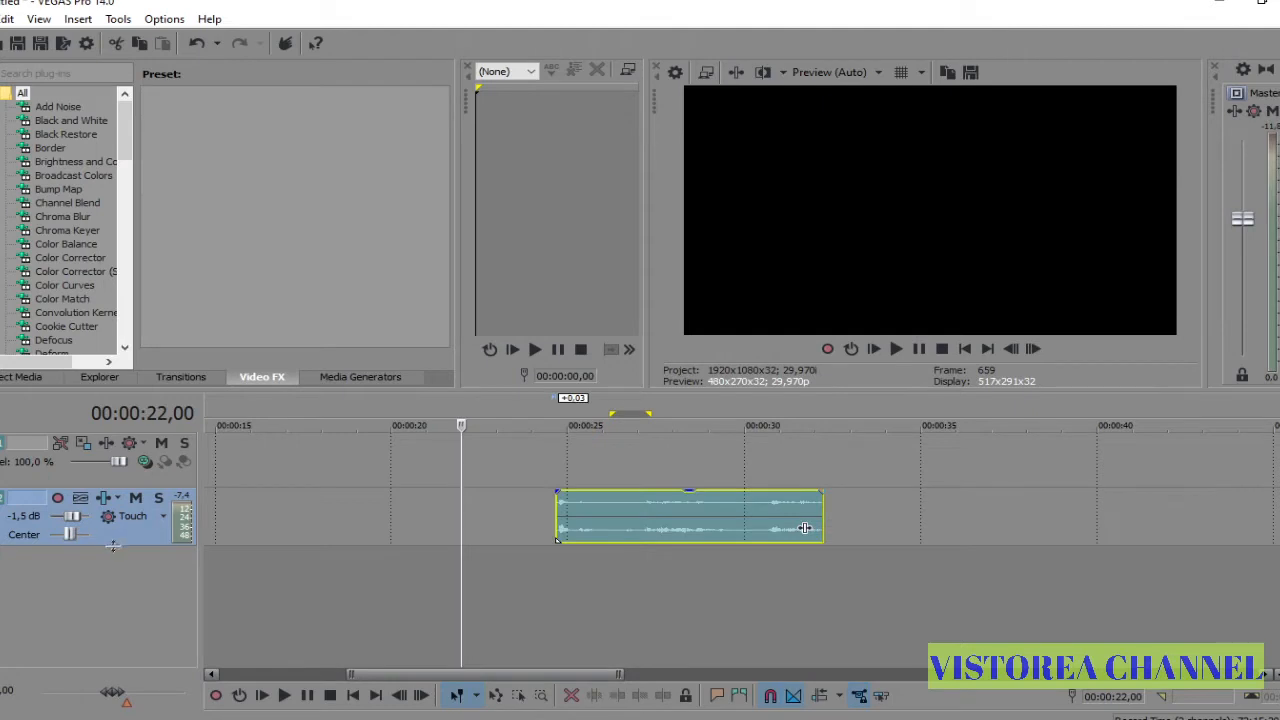
left_click(646, 546)
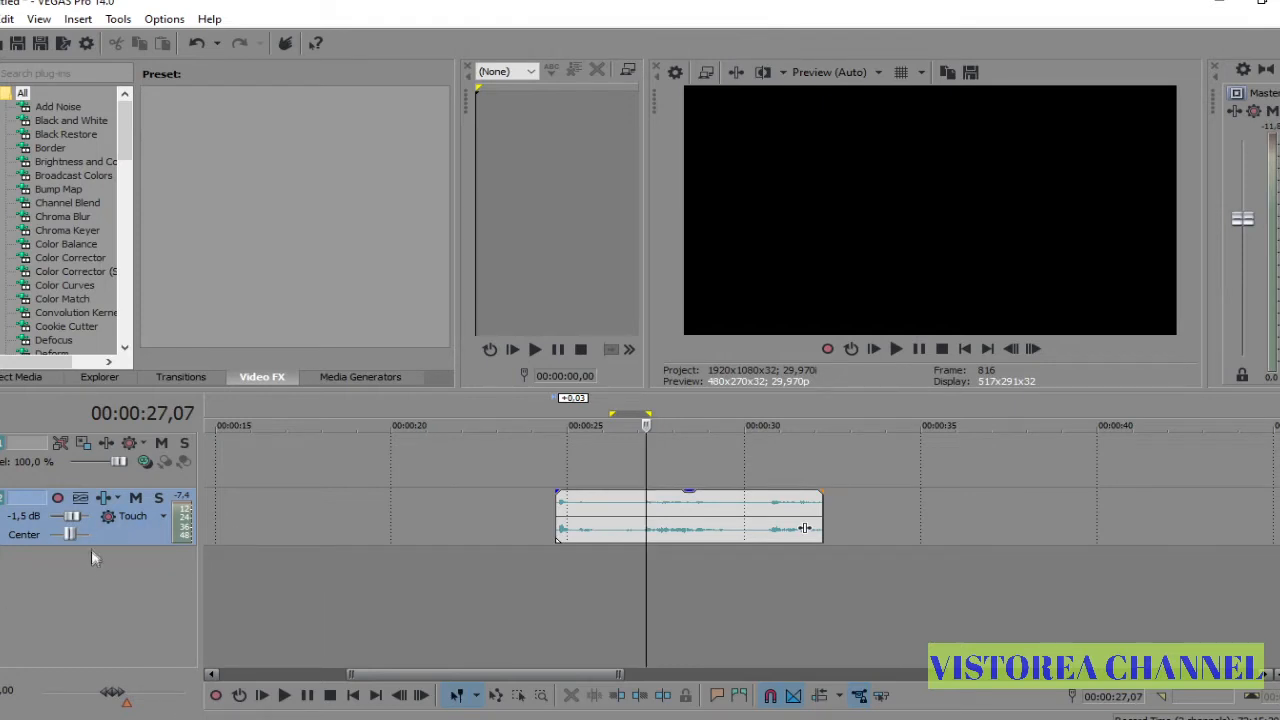
left_click_drag(71, 516, 110, 518)
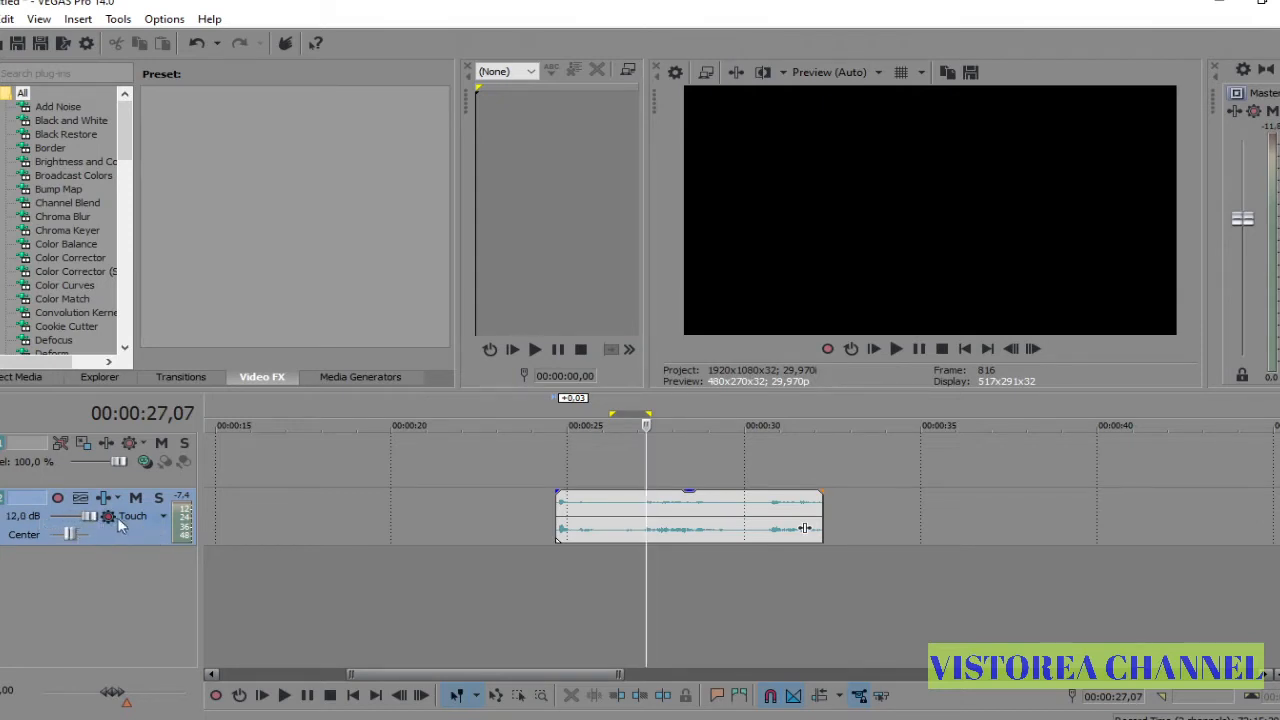
Step: Duplicate the audio clip and place the copy on a new track, just after the original clip's end
left_click(612, 525)
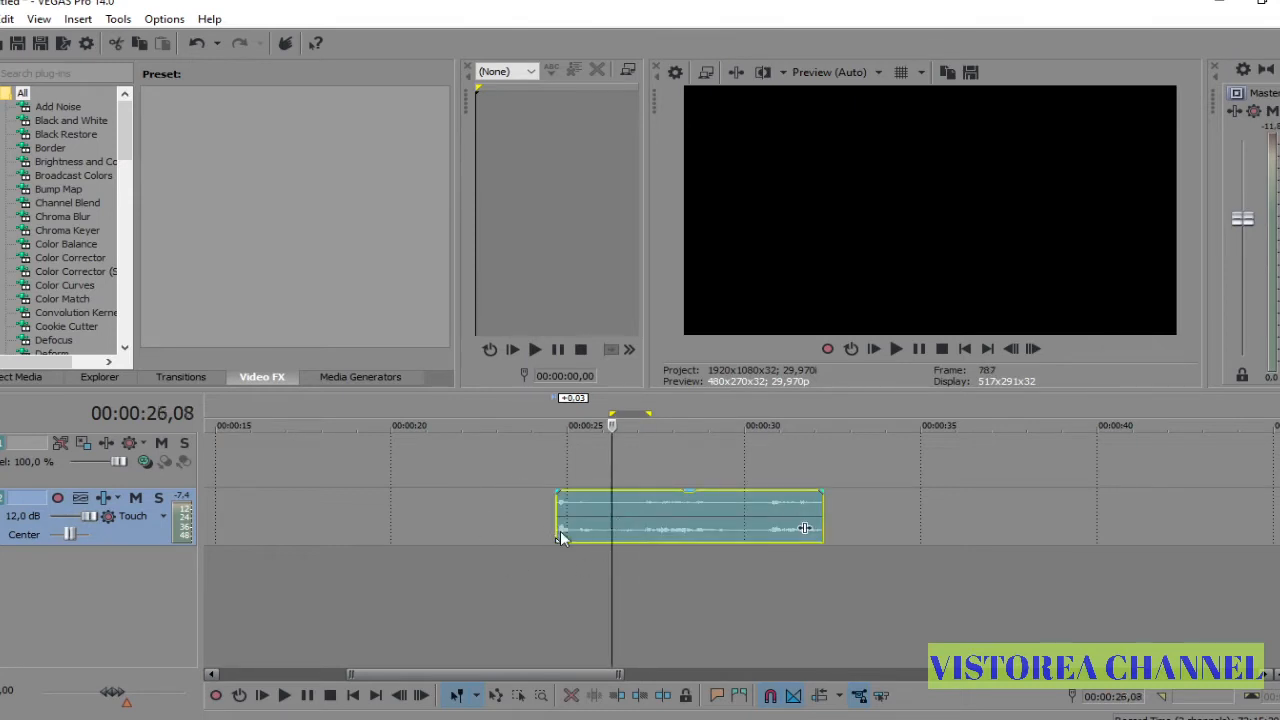
left_click(617, 512)
key("ctrl+c")
left_click(589, 597)
key("ctrl+v")
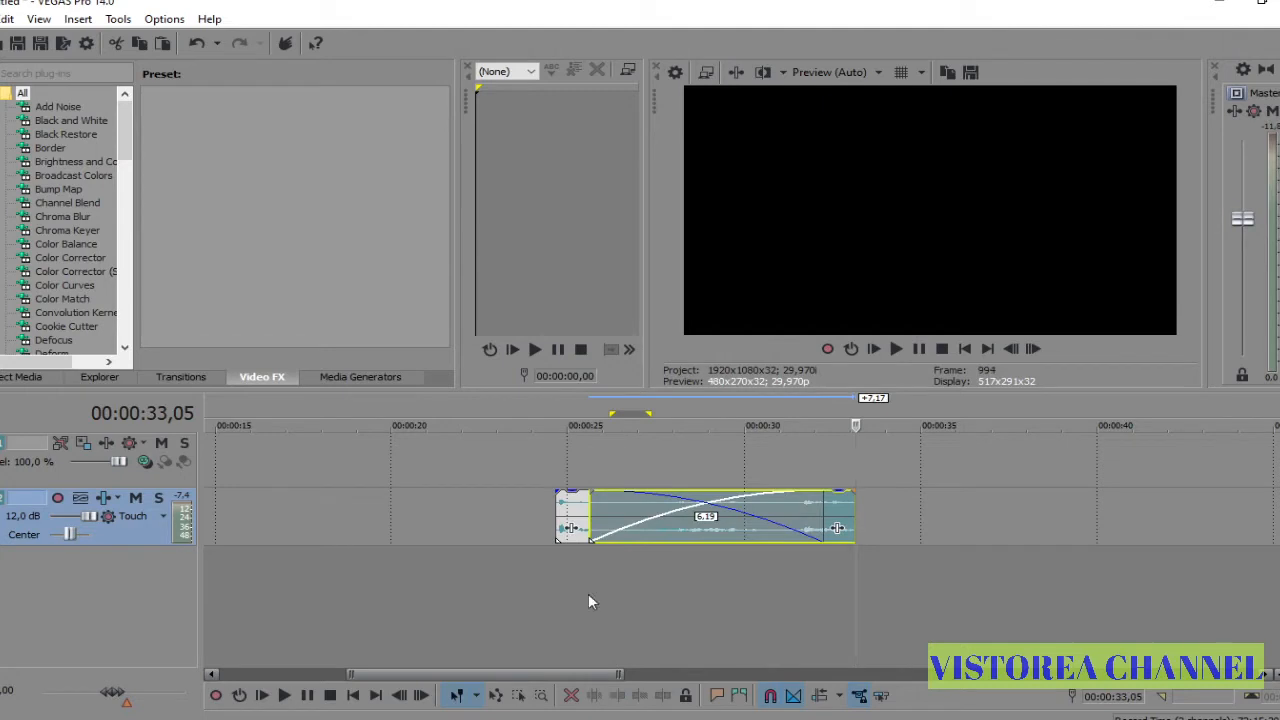
left_click_drag(816, 528, 836, 613)
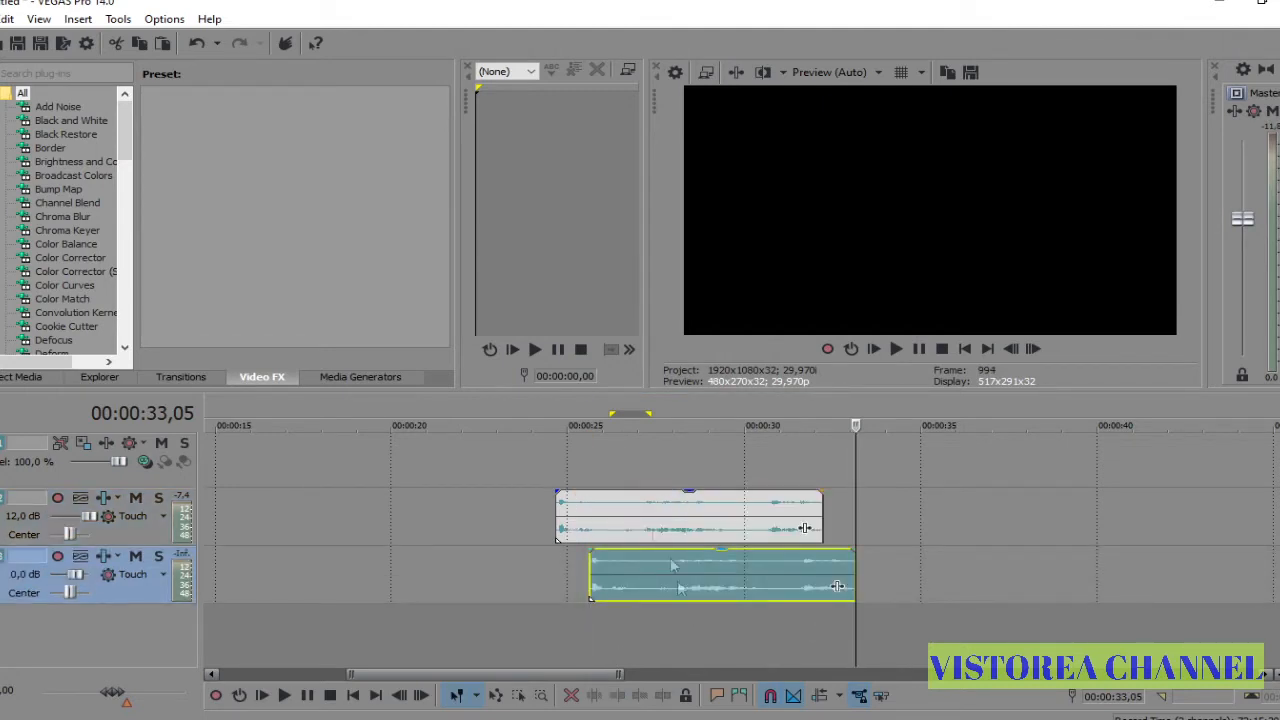
left_click_drag(673, 565, 928, 573)
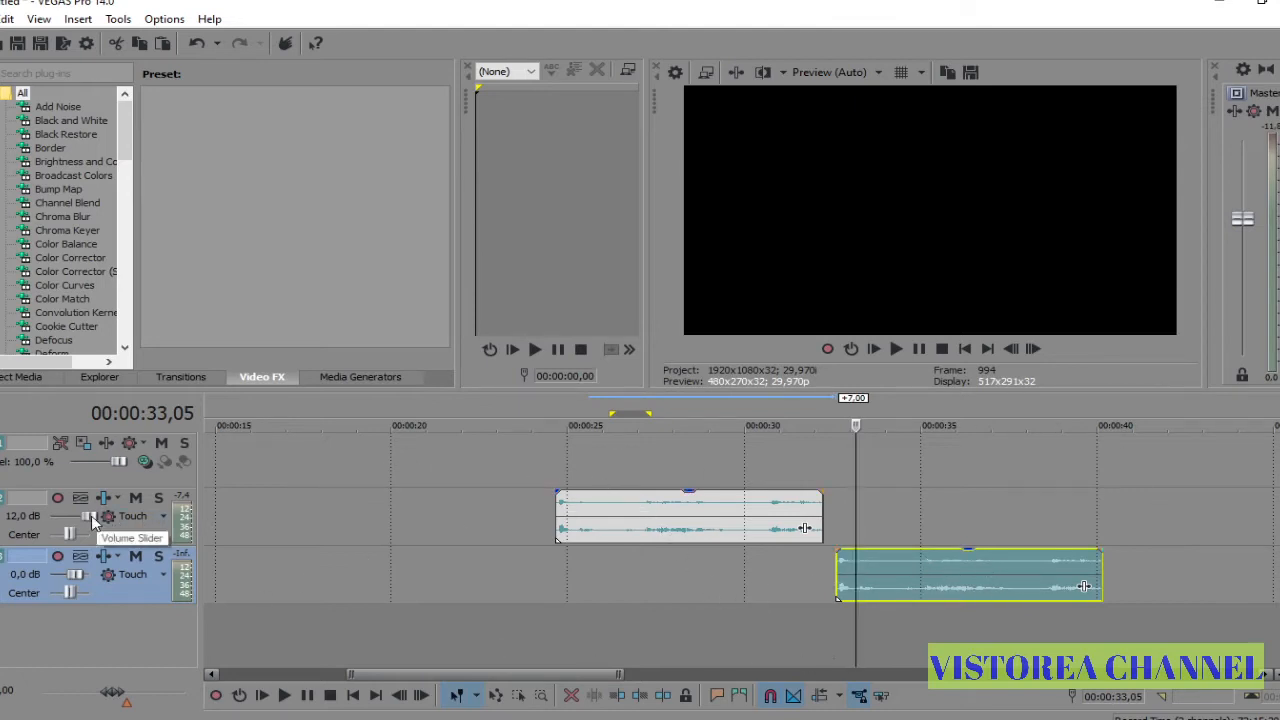
Step: Move the copied clip up onto the original clip's track with a small gap, and delete the emptied lower track
left_click(414, 509)
left_click_drag(965, 577, 1018, 516)
left_click(471, 520)
left_click(792, 515)
left_click(1052, 505)
left_click(1237, 500)
left_click(368, 521)
left_click(838, 515)
left_click(1203, 512)
left_click(446, 512)
left_click(137, 593)
key("Delete")
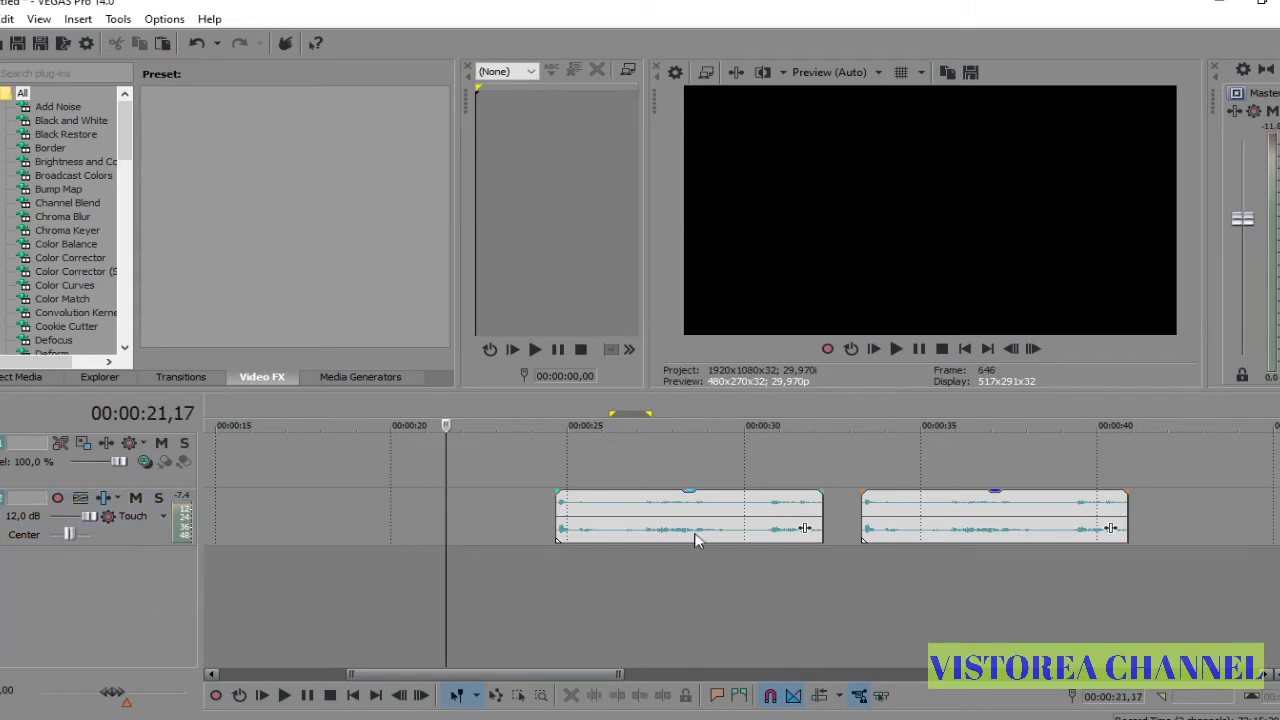
Step: Move the second audio clip 1 second and 5 frames later, widening the gap after the first clip
left_click(634, 515)
left_click(949, 514)
left_click(580, 522)
left_click_drag(888, 530, 957, 524)
left_click(682, 512)
left_click(942, 514)
left_click(670, 522)
left_click(1099, 522)
left_click(678, 522)
left_click(955, 516)
left_click(642, 512)
left_click(1044, 521)
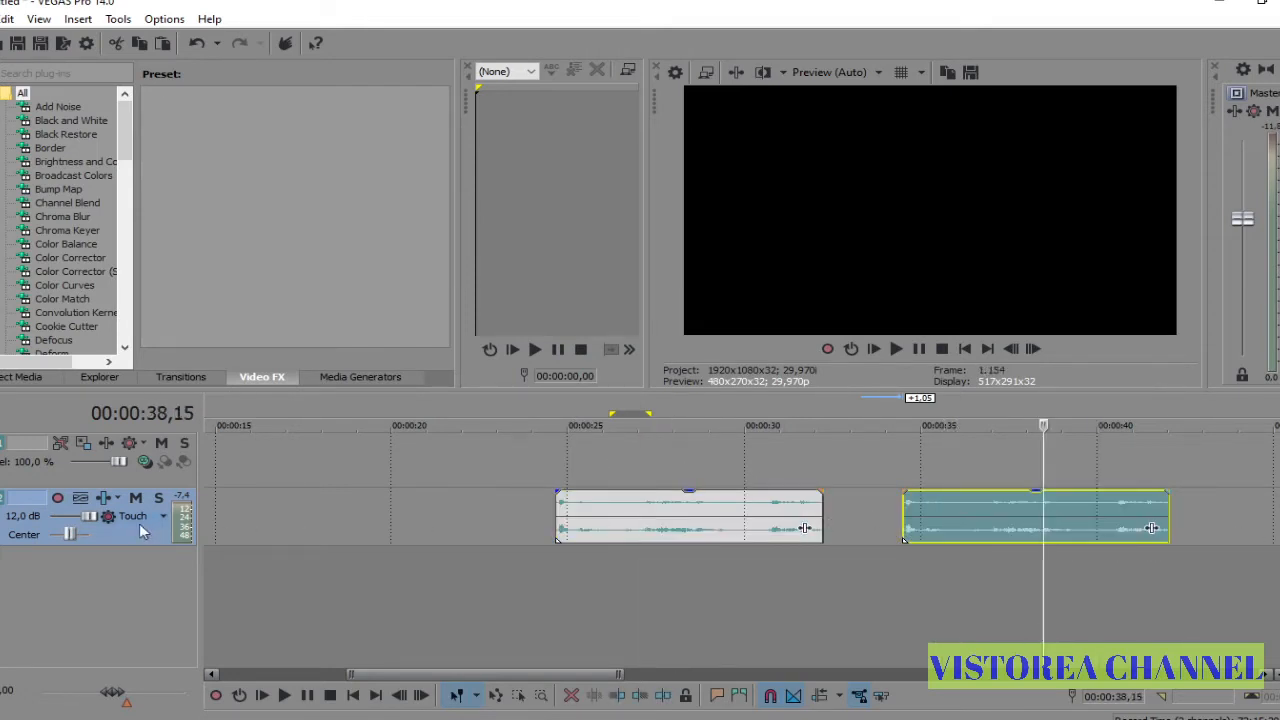
Step: Select the time range from 00:00:15,04 to 00:00:59,19 across both audio clips
left_click(230, 520)
left_click_drag(221, 512, 1278, 512)
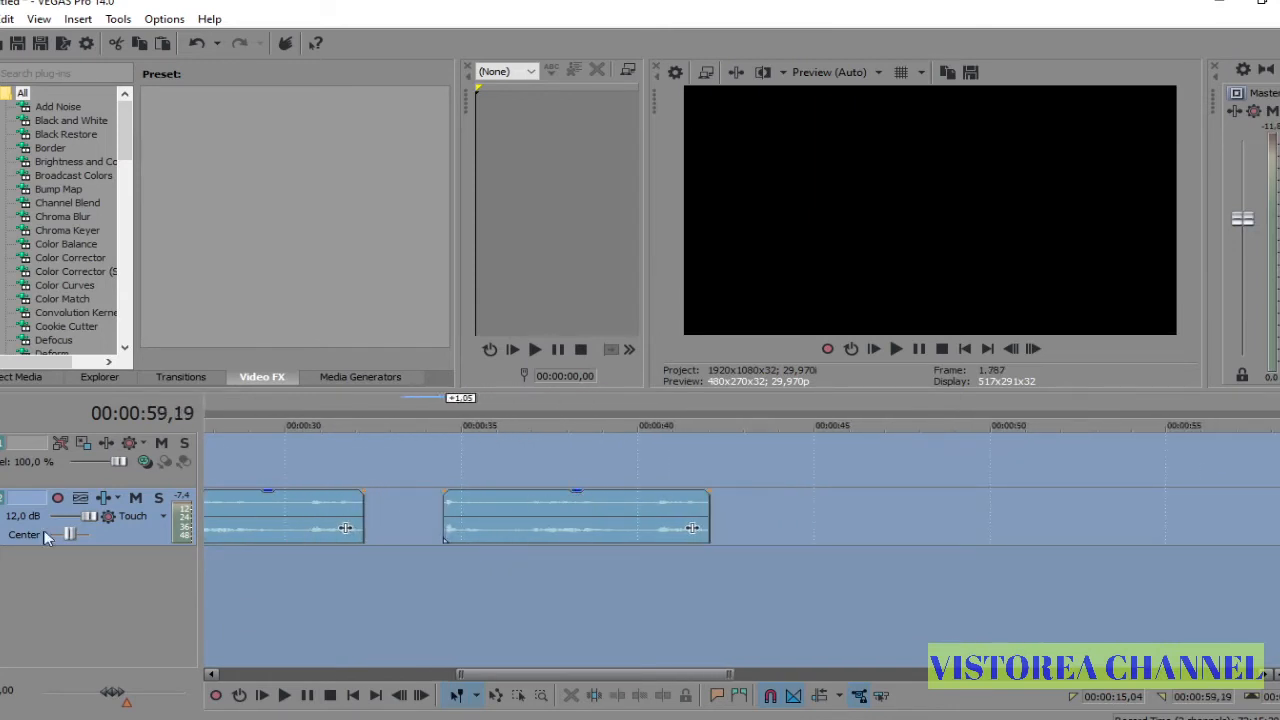
Step: Clear the time selection and play parts of both audio clips to compare their loudness at the current track volume
left_click_drag(89, 517, 90, 517)
left_click(776, 517)
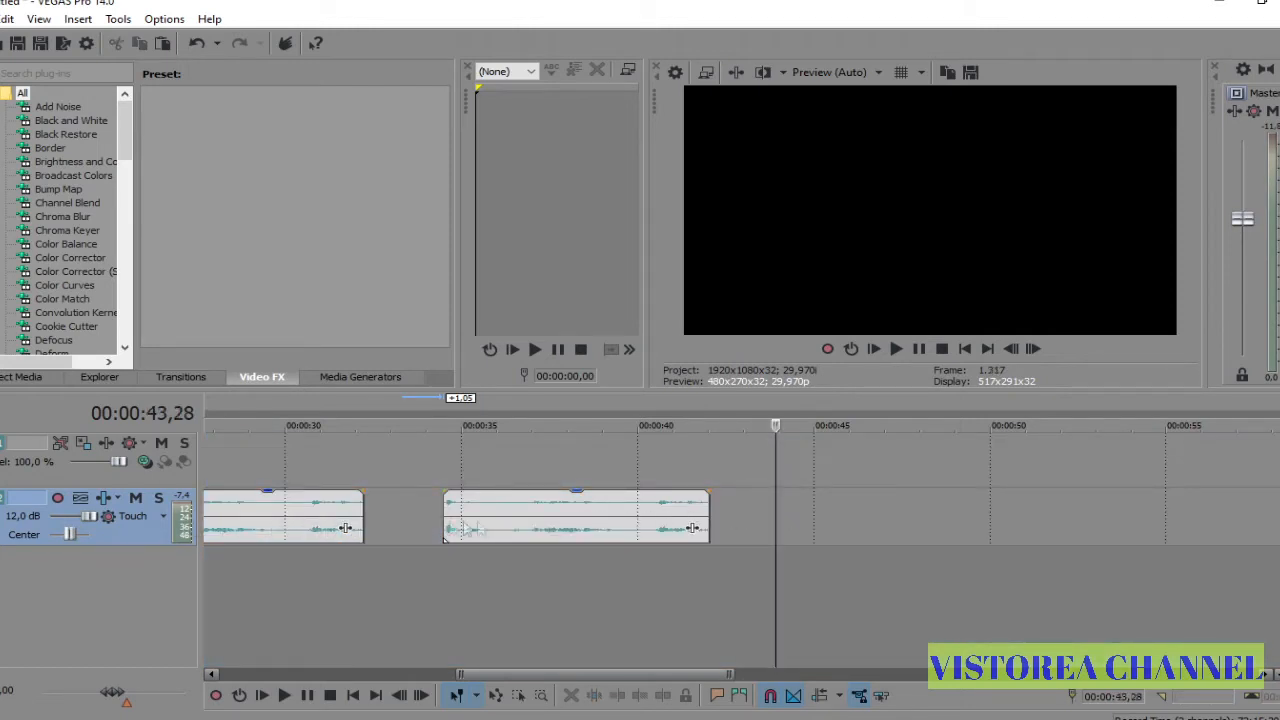
left_click(256, 507)
key("space")
key("space")
left_click(315, 505)
key("space")
key("space")
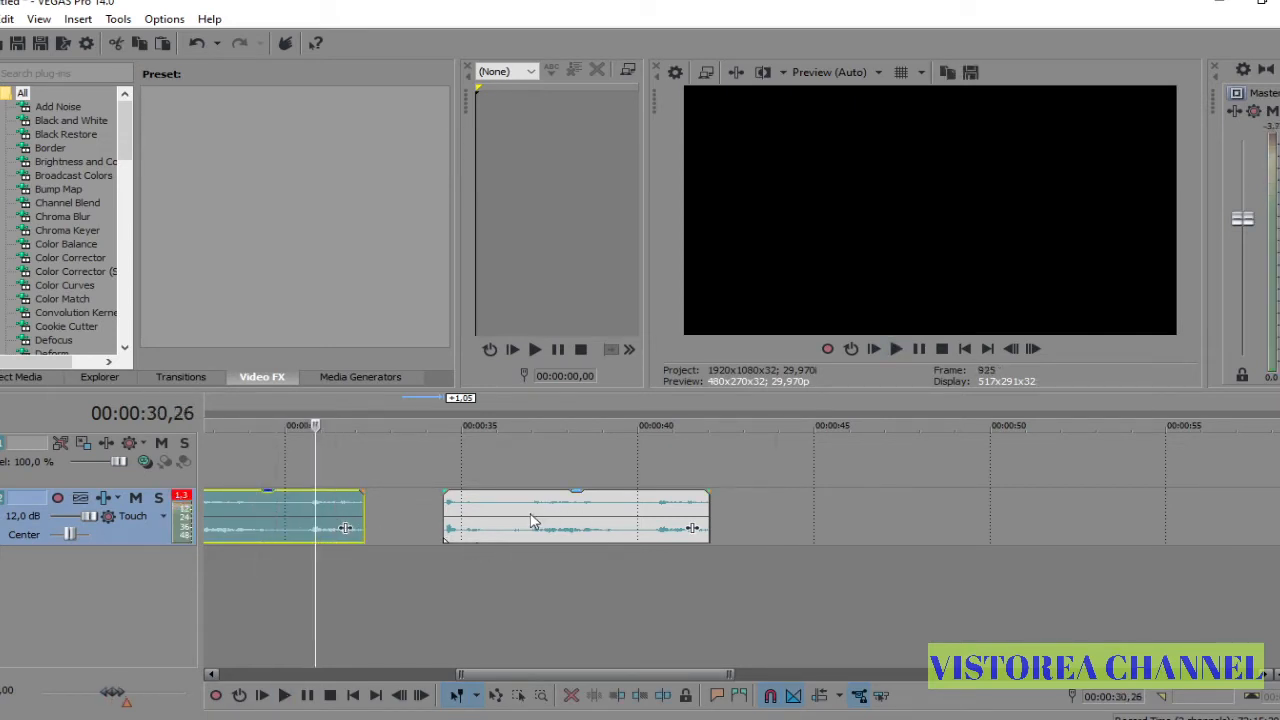
left_click(658, 522)
key("space")
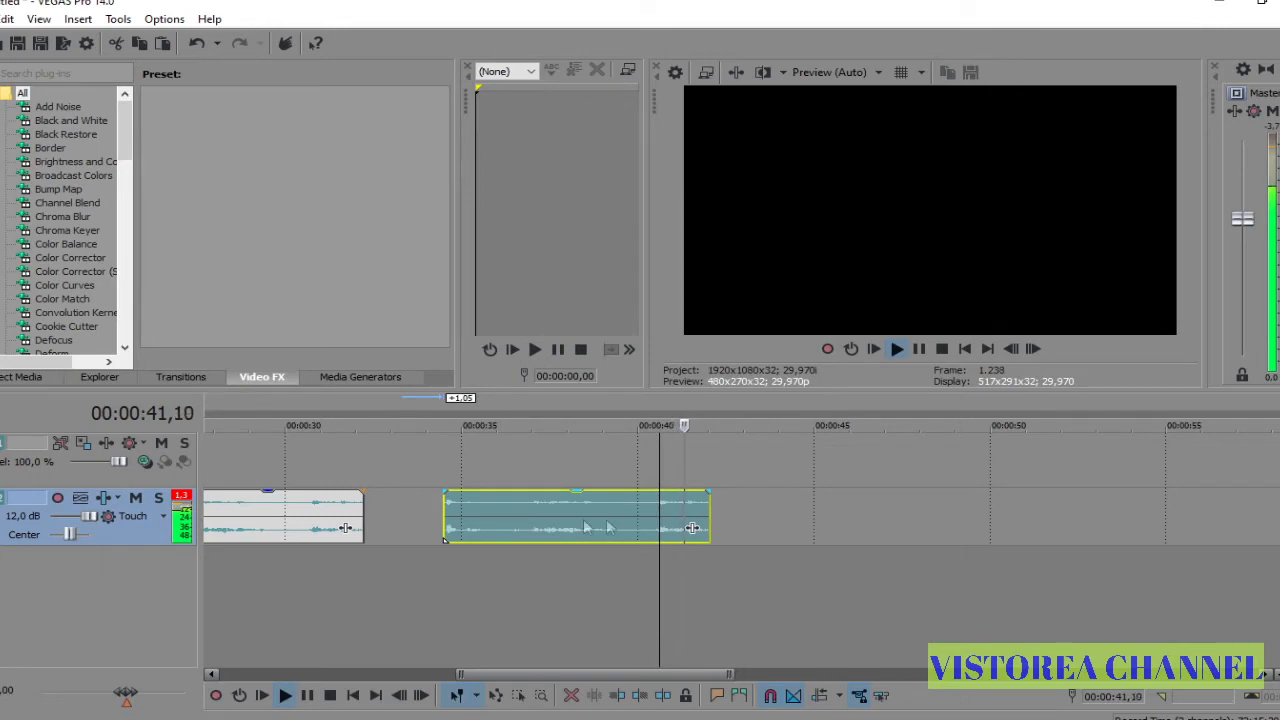
key("space")
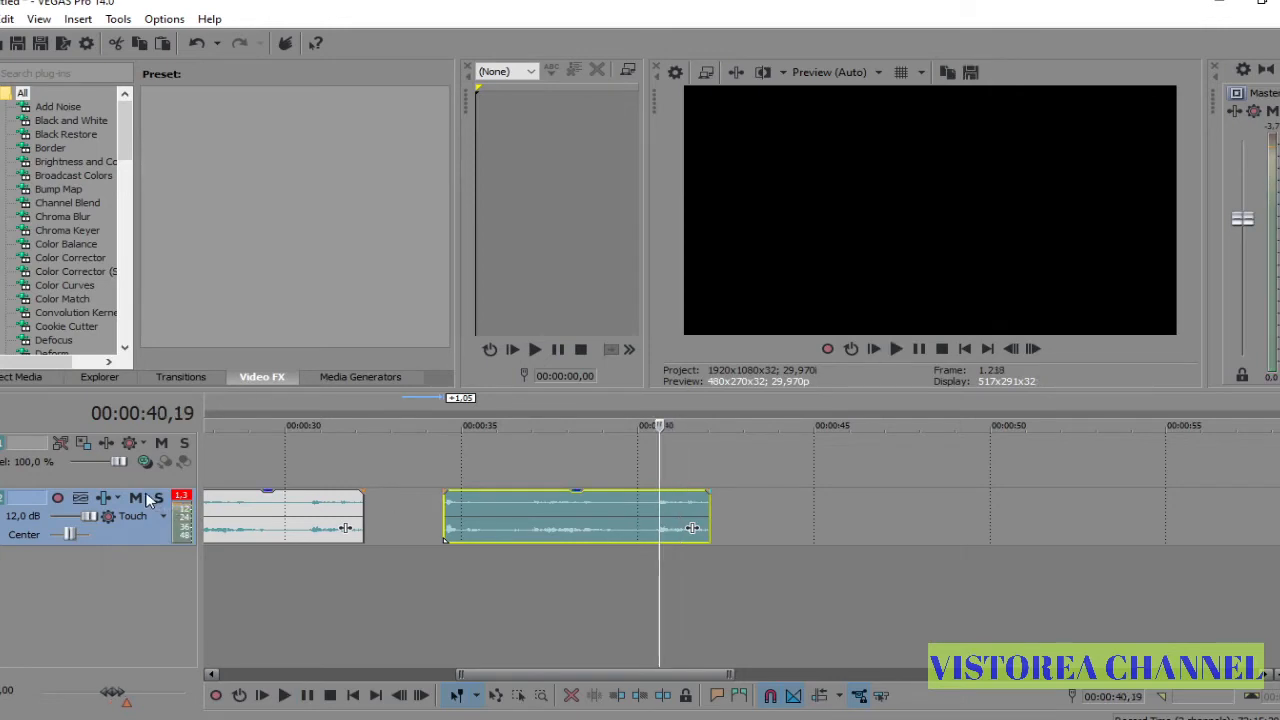
Step: Pan the audio track to 100 % L and play the first clip from 00:00:25,07 to check the balance
left_click(249, 539)
scroll(273, 549, "down", 4)
scroll(475, 568, "up", 1)
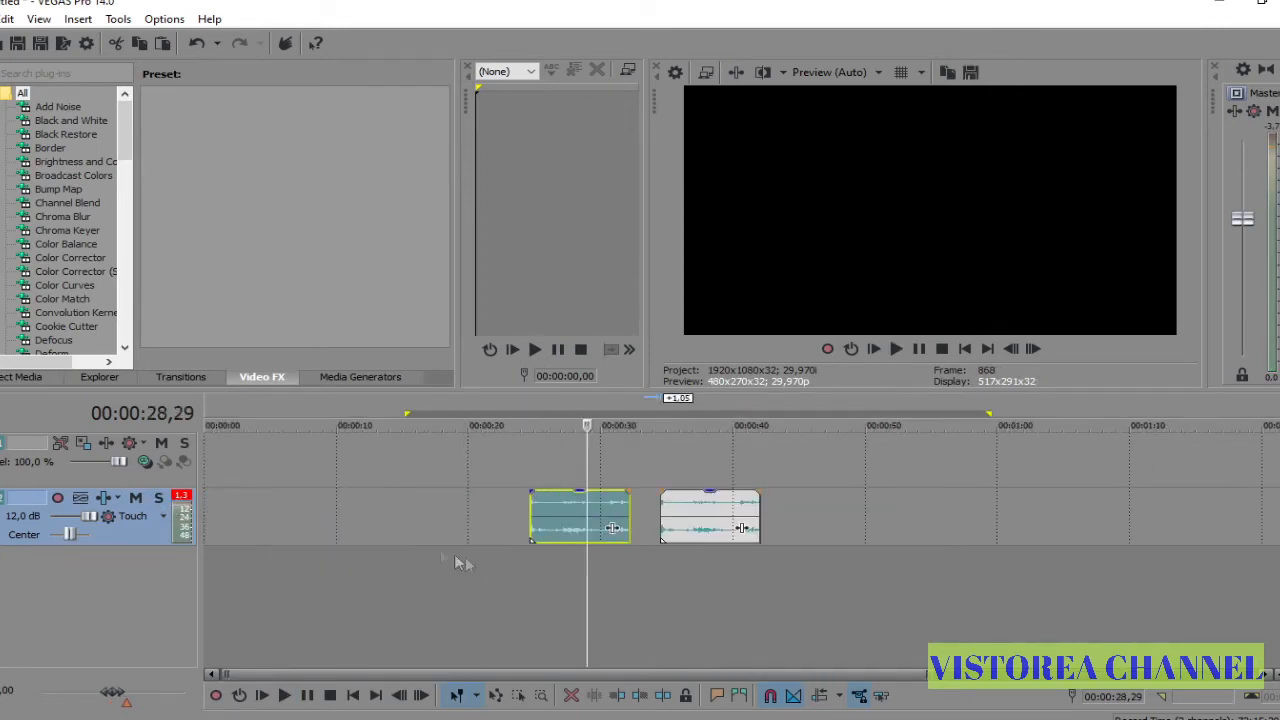
mouse_move(92, 525)
left_mouse_down()
mouse_move(64, 525)
mouse_move(100, 525)
left_mouse_up()
left_click_drag(70, 534, 63, 536)
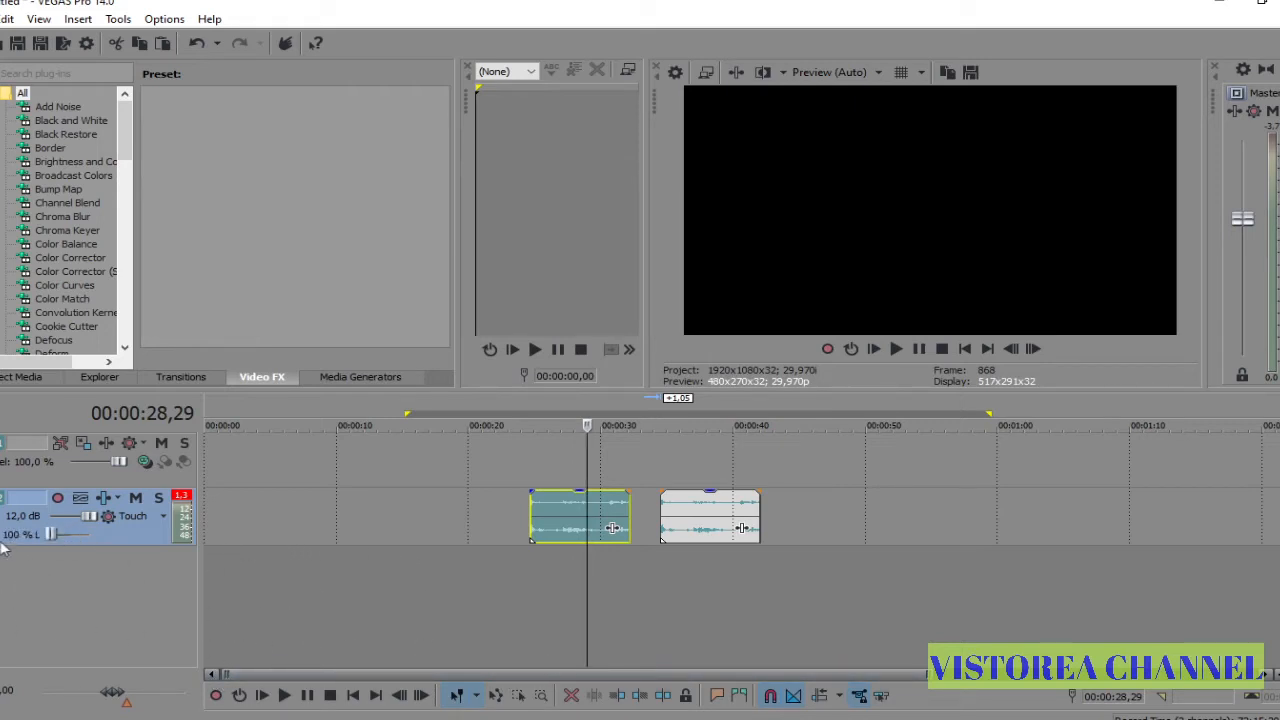
left_click(537, 520)
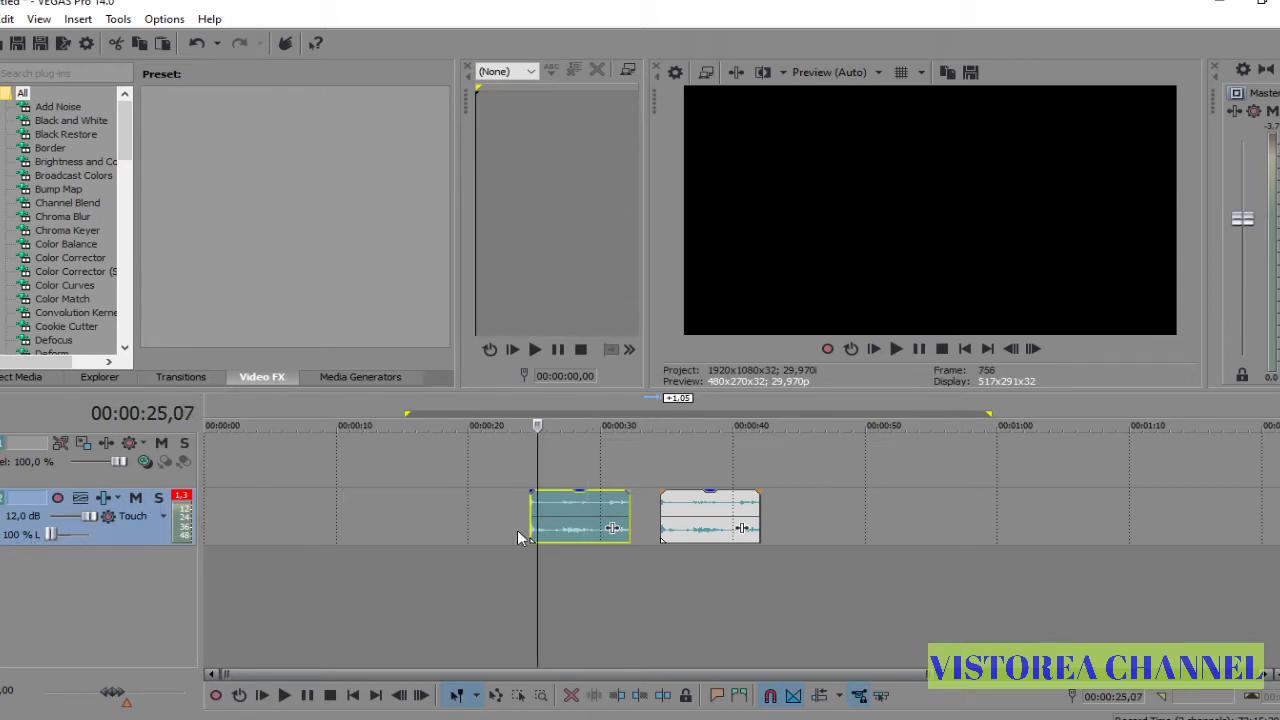
key("space")
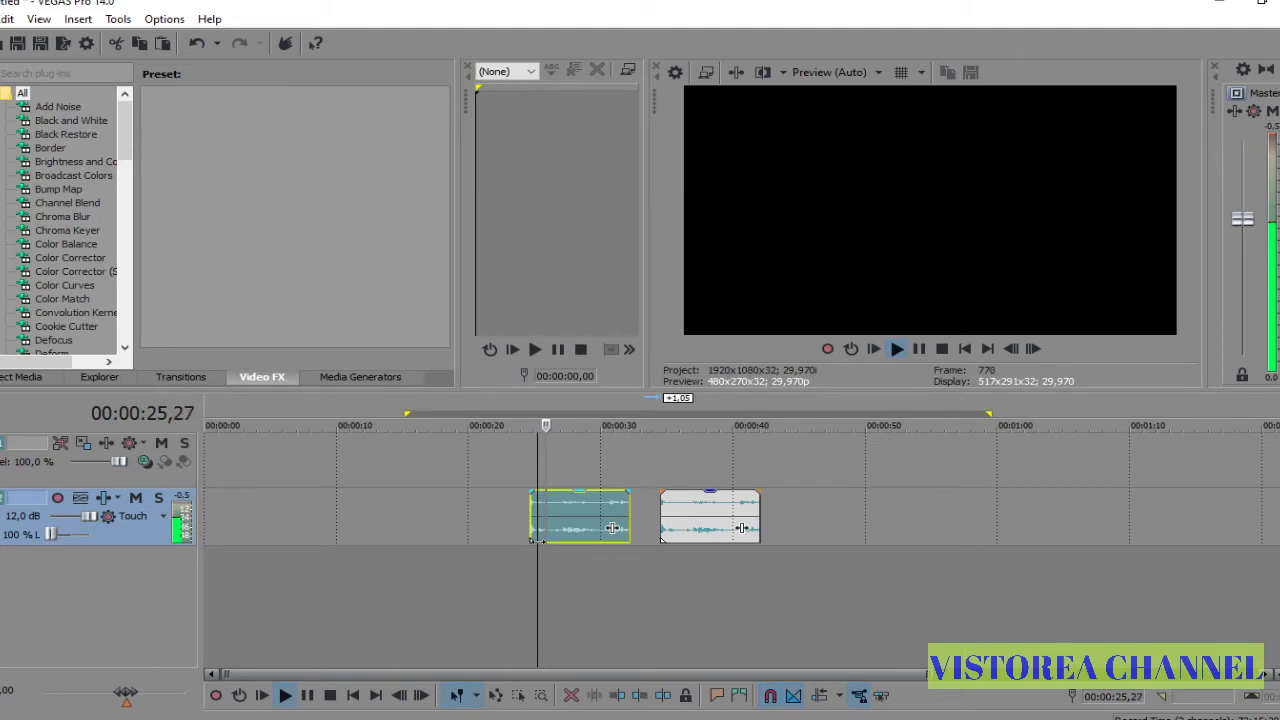
key("space")
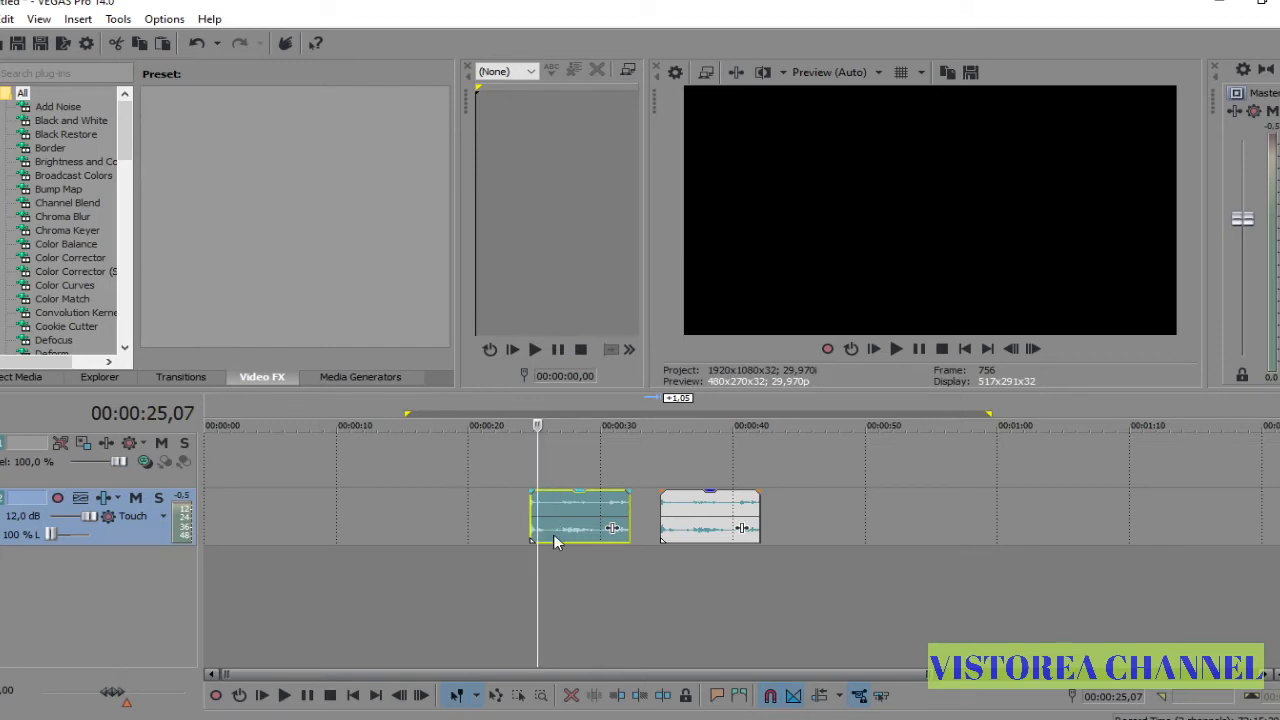
key("space")
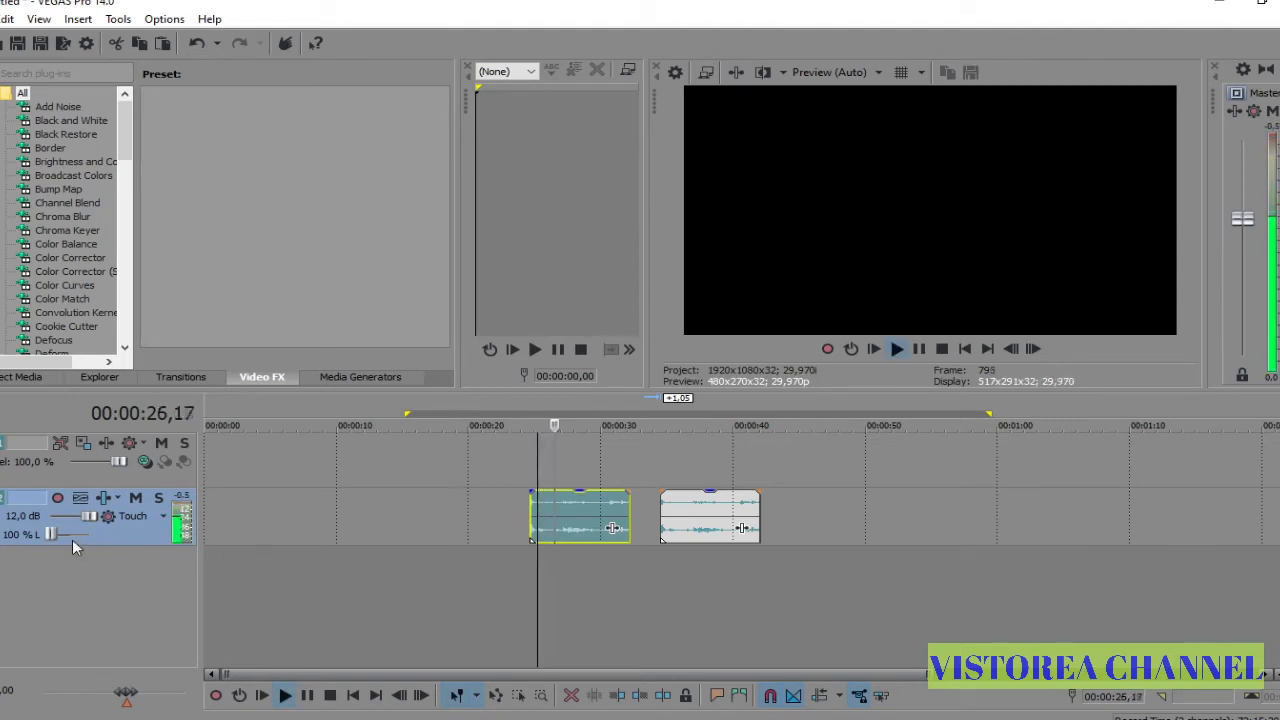
key("space")
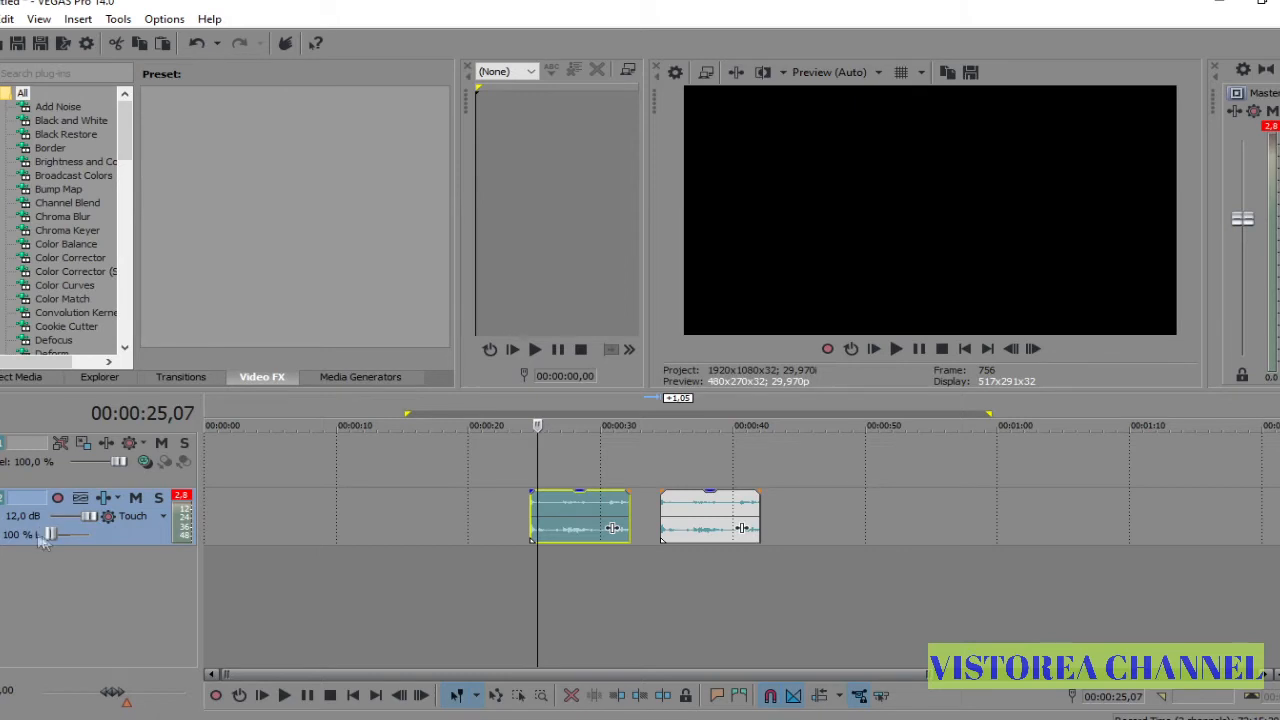
Step: Set the audio track's volume to 1,7 dB and its pan to 71 % L, and play the first clip
left_click_drag(85, 515, 64, 532)
left_click_drag(48, 534, 71, 535)
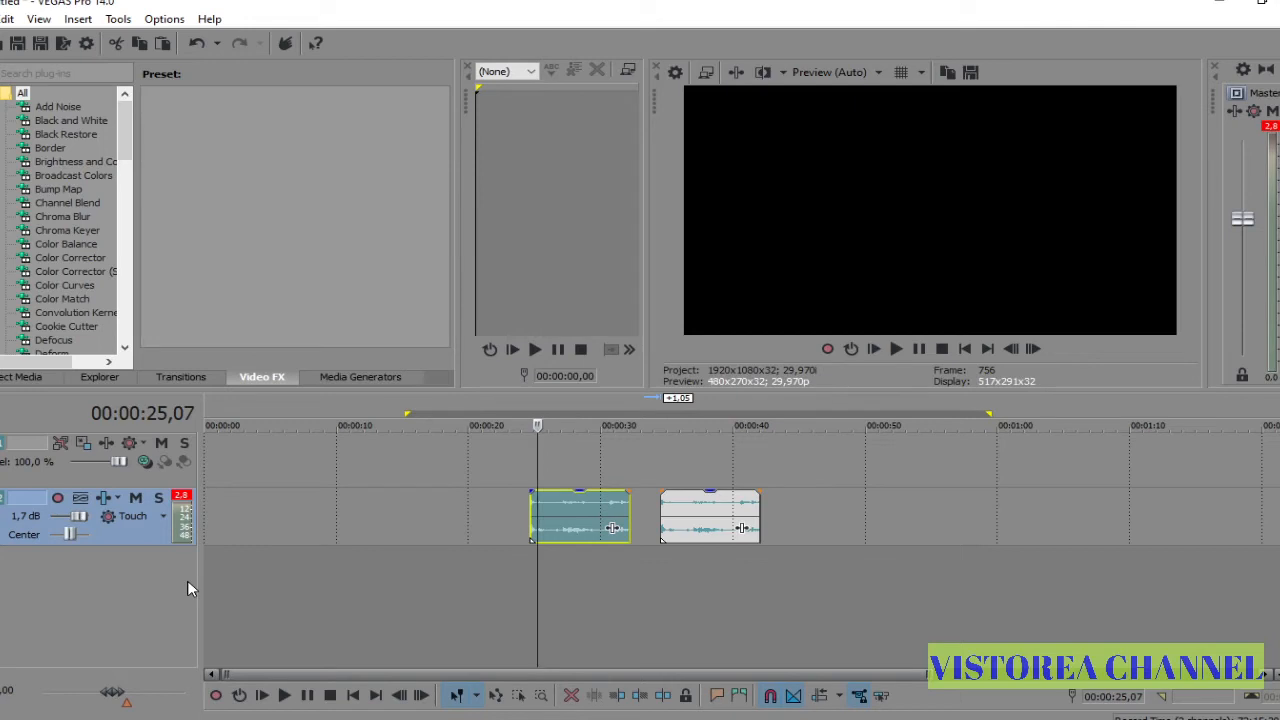
left_click_drag(69, 535, 22, 540)
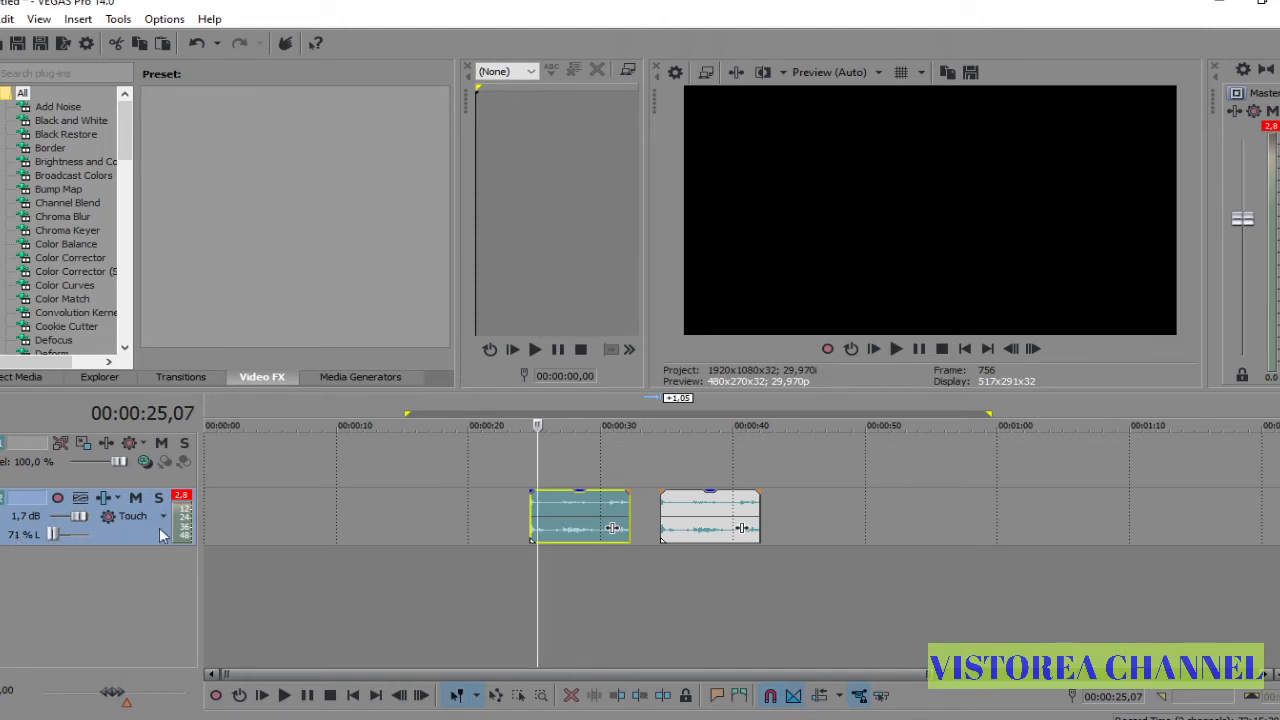
key("space")
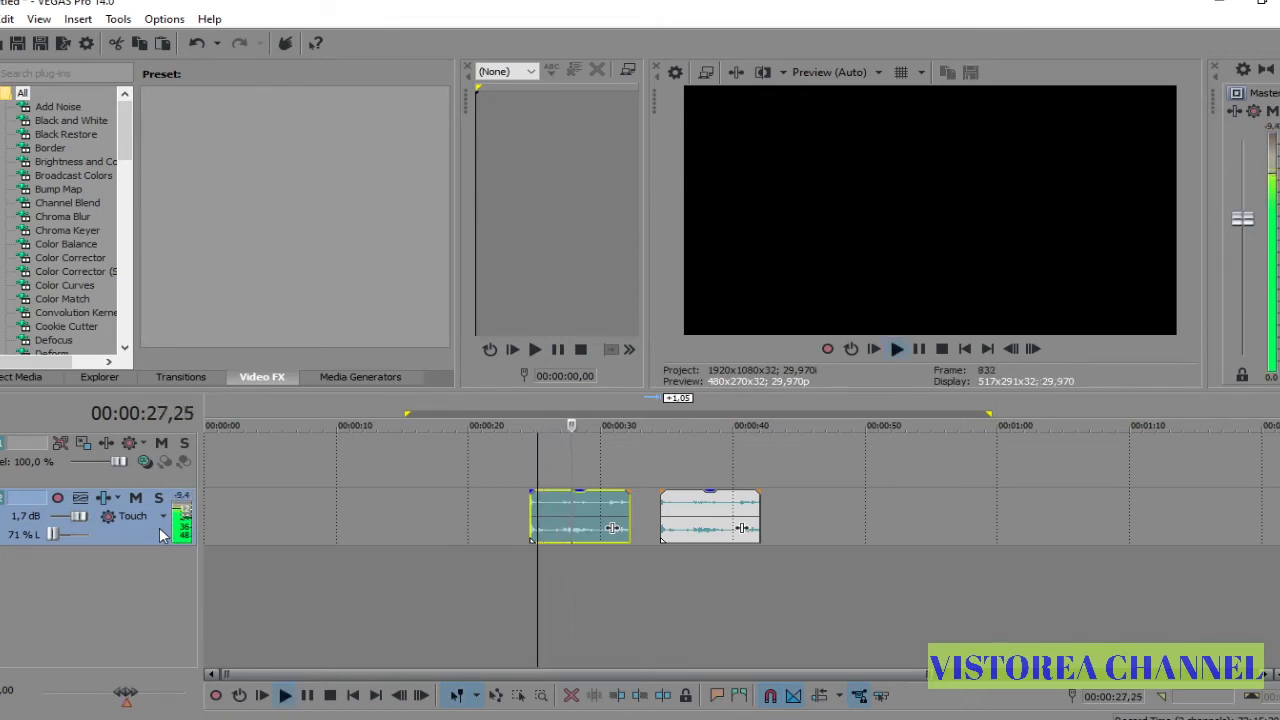
key("space")
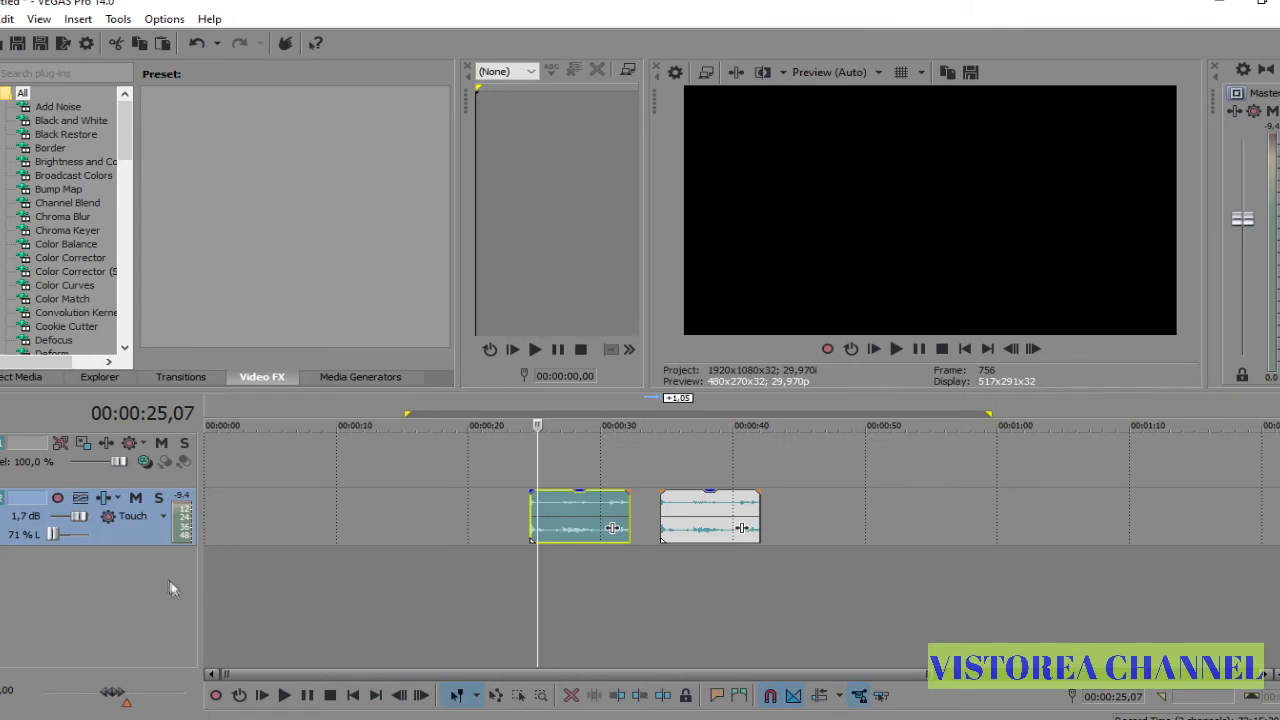
Step: Set the audio track's pan to 59 % L and play the first clip from 00:00:25,16
left_click_drag(49, 535, 55, 537)
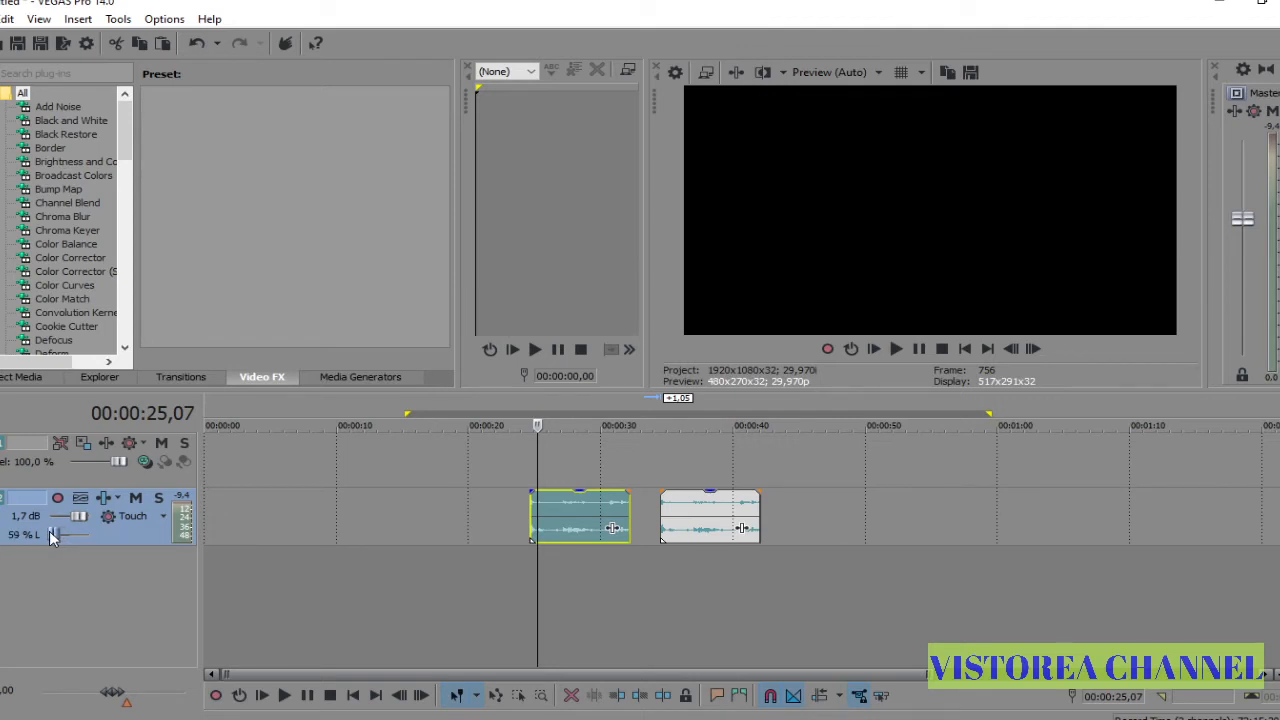
left_click(541, 509)
key("space")
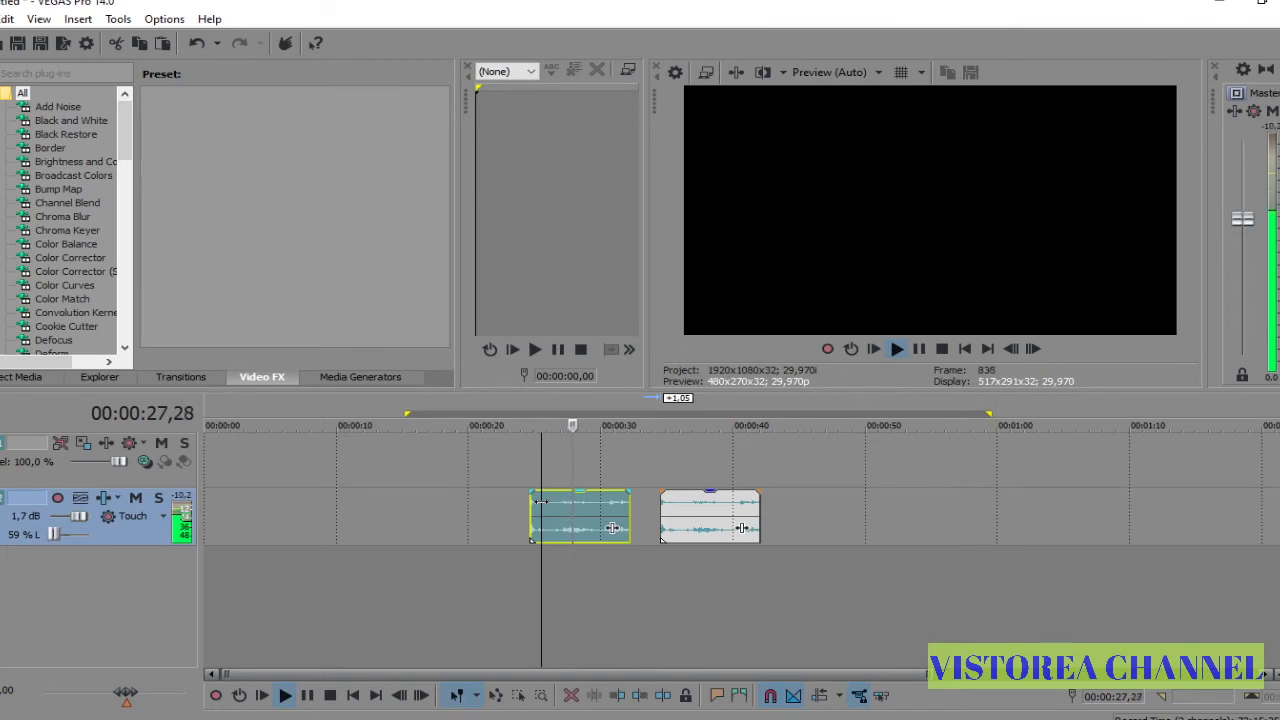
key("space")
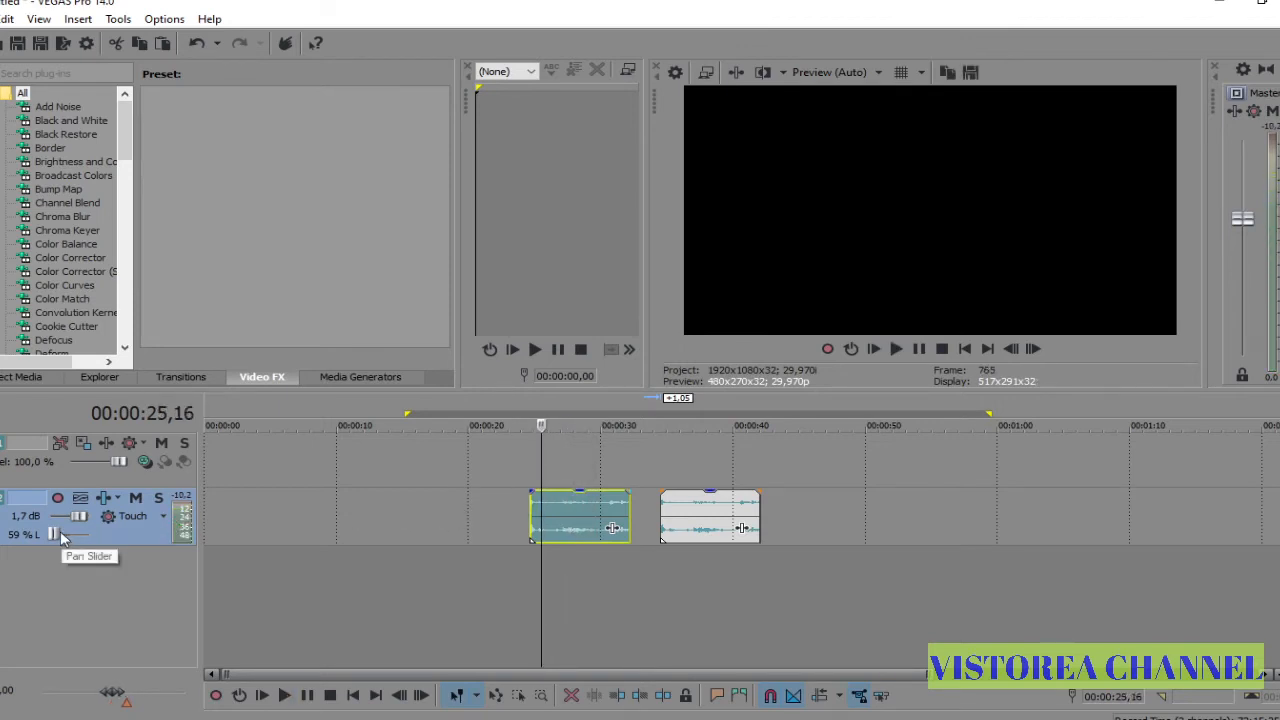
Step: Set the audio track's pan to 2 % R and its volume to 0,1 dB
left_click_drag(64, 536, 76, 535)
left_click(577, 505)
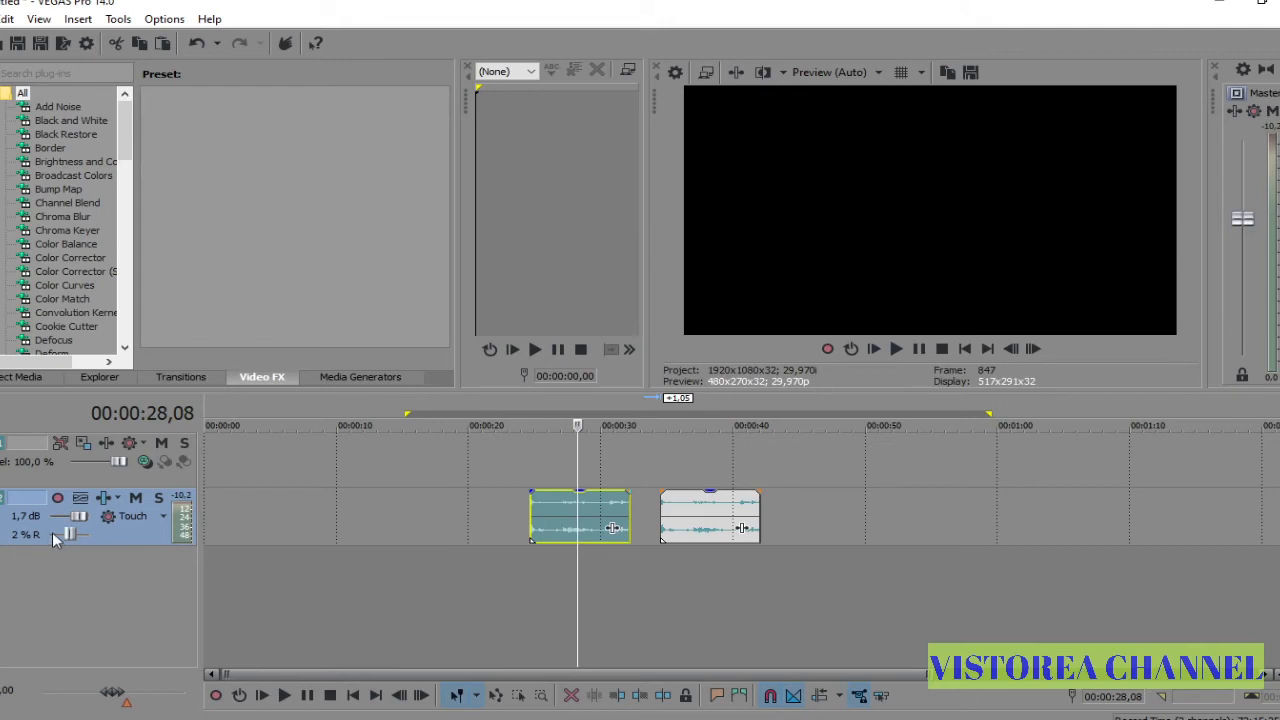
left_click_drag(80, 517, 106, 521)
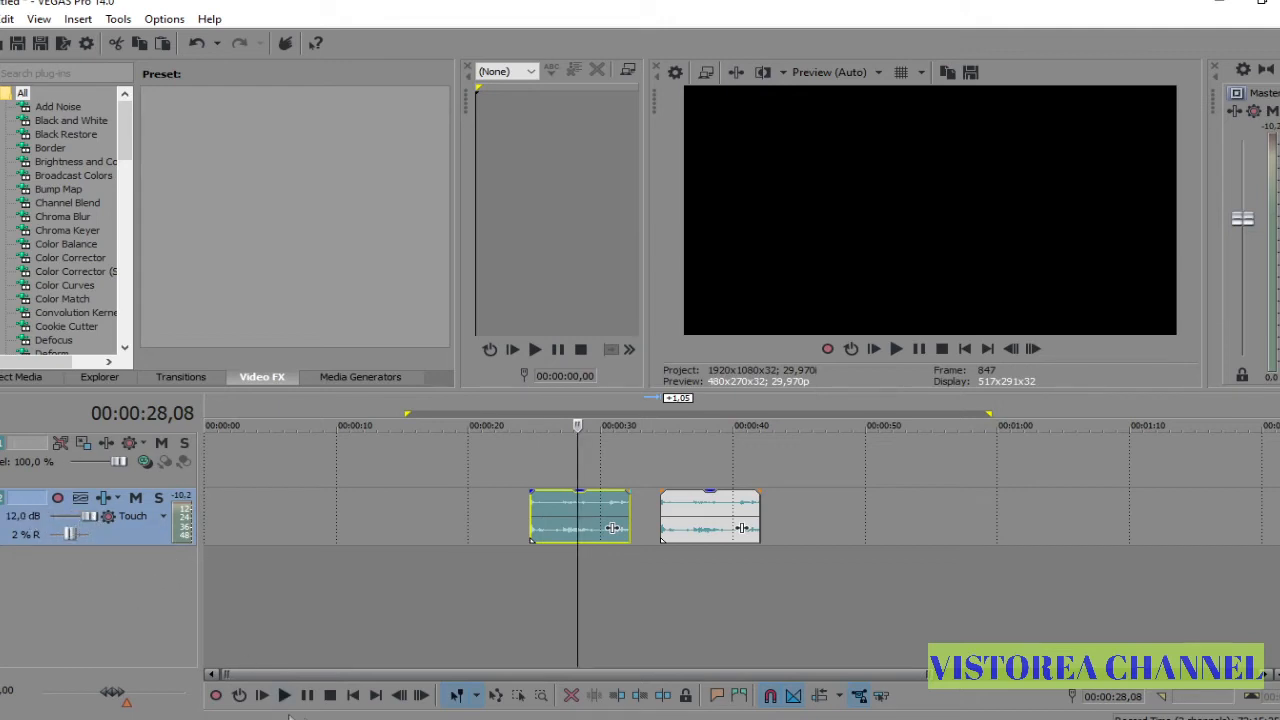
left_click(680, 520)
left_click_drag(88, 517, 67, 515)
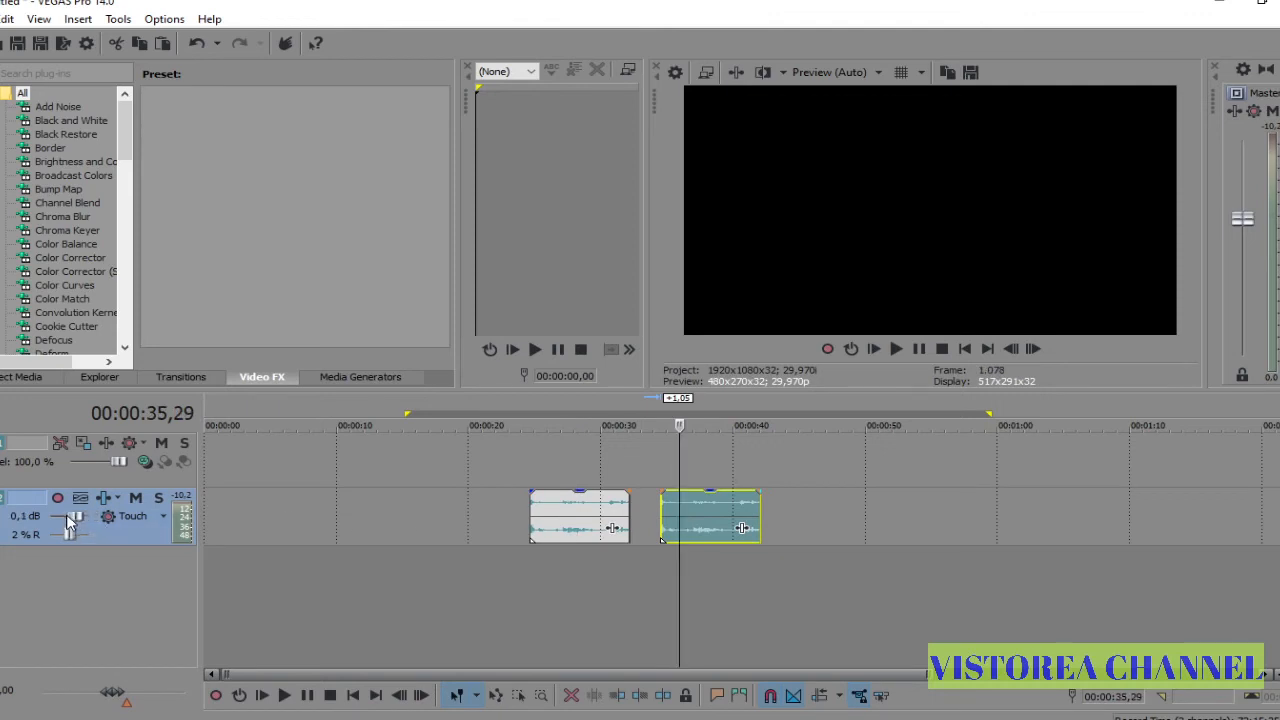
left_click(582, 522)
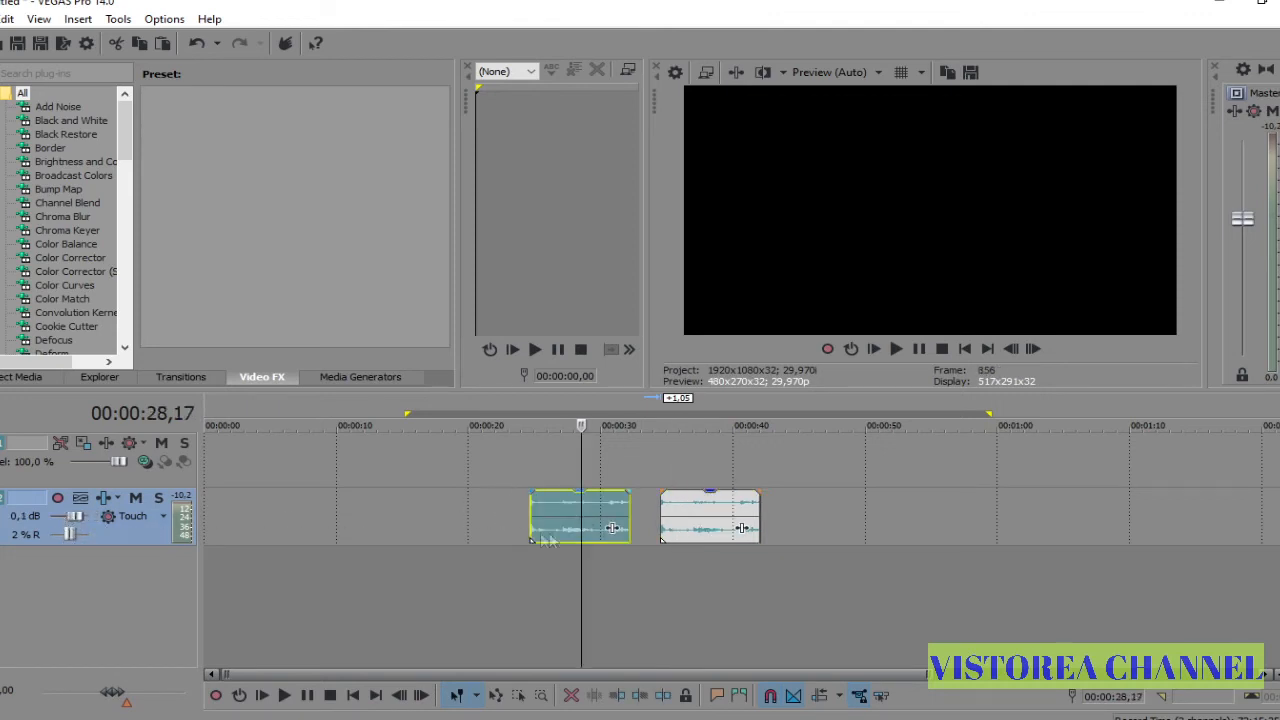
left_click(553, 525)
left_click(686, 522)
left_click(594, 525)
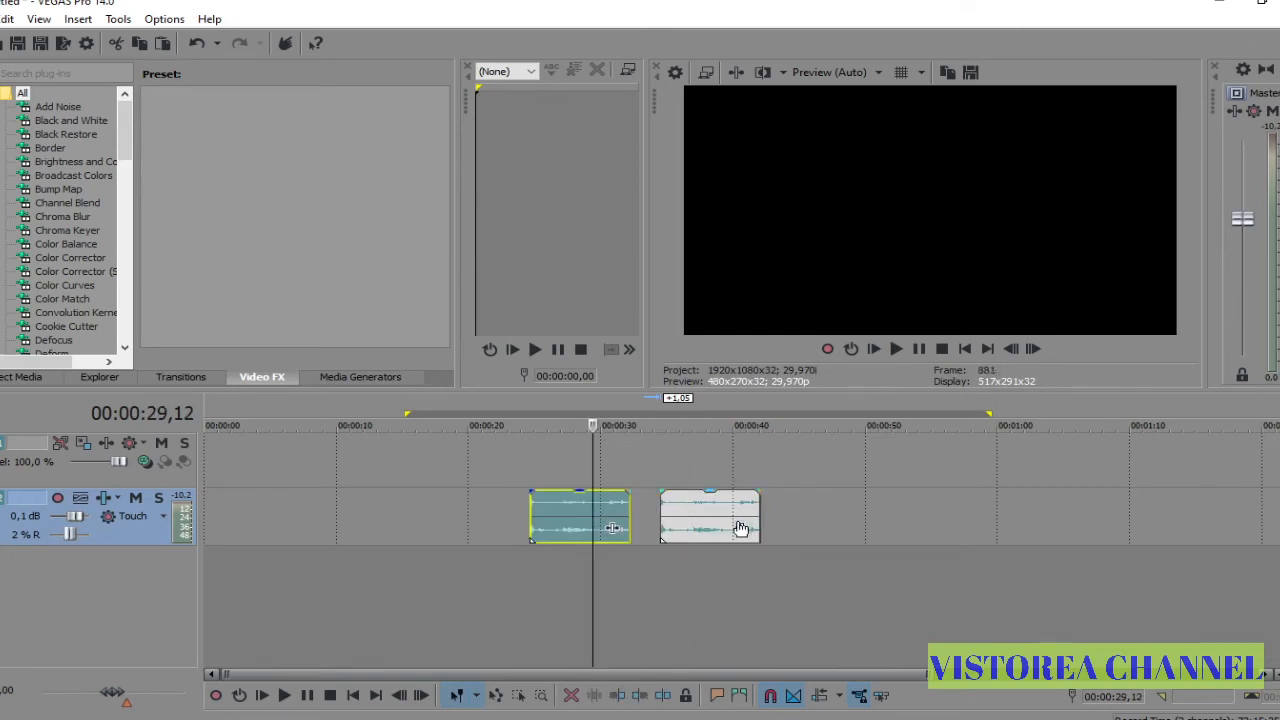
left_click(741, 528)
left_click(1070, 159)
Step: Add a marker named "video suara kecil" at the start of the first audio clip, at 00:00:24,20
left_click(530, 506)
type("m")
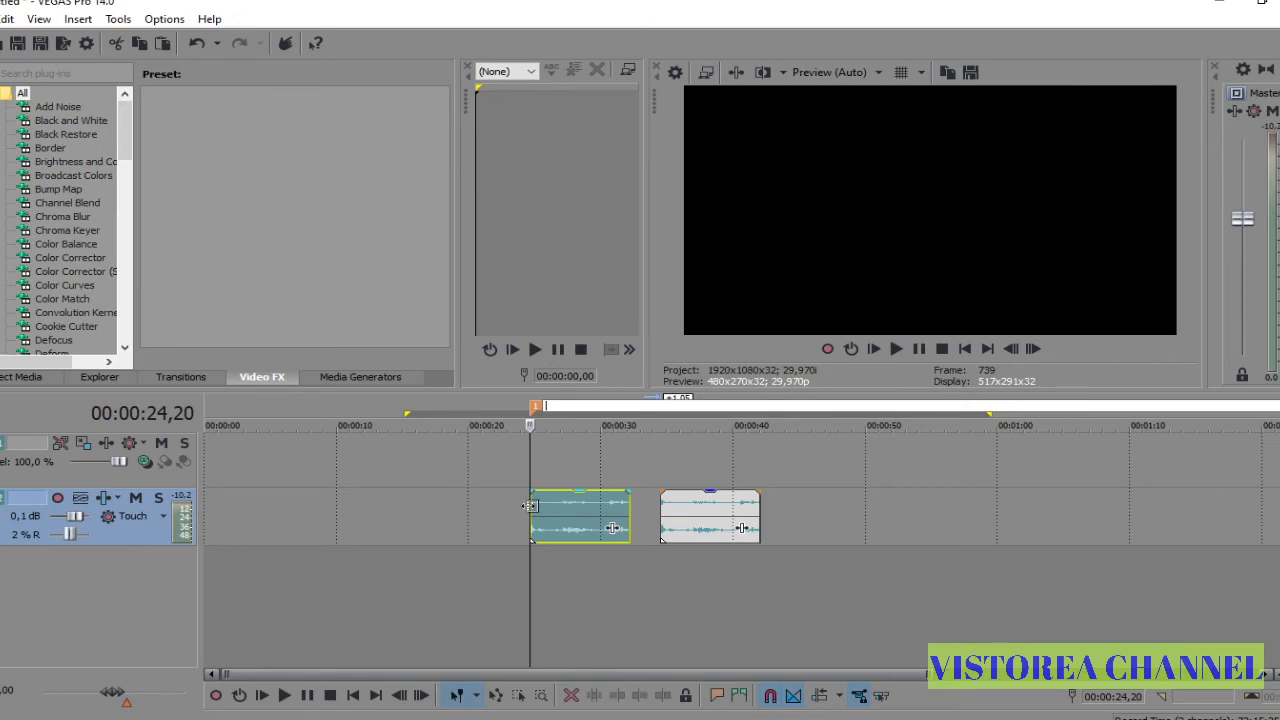
type("vide")
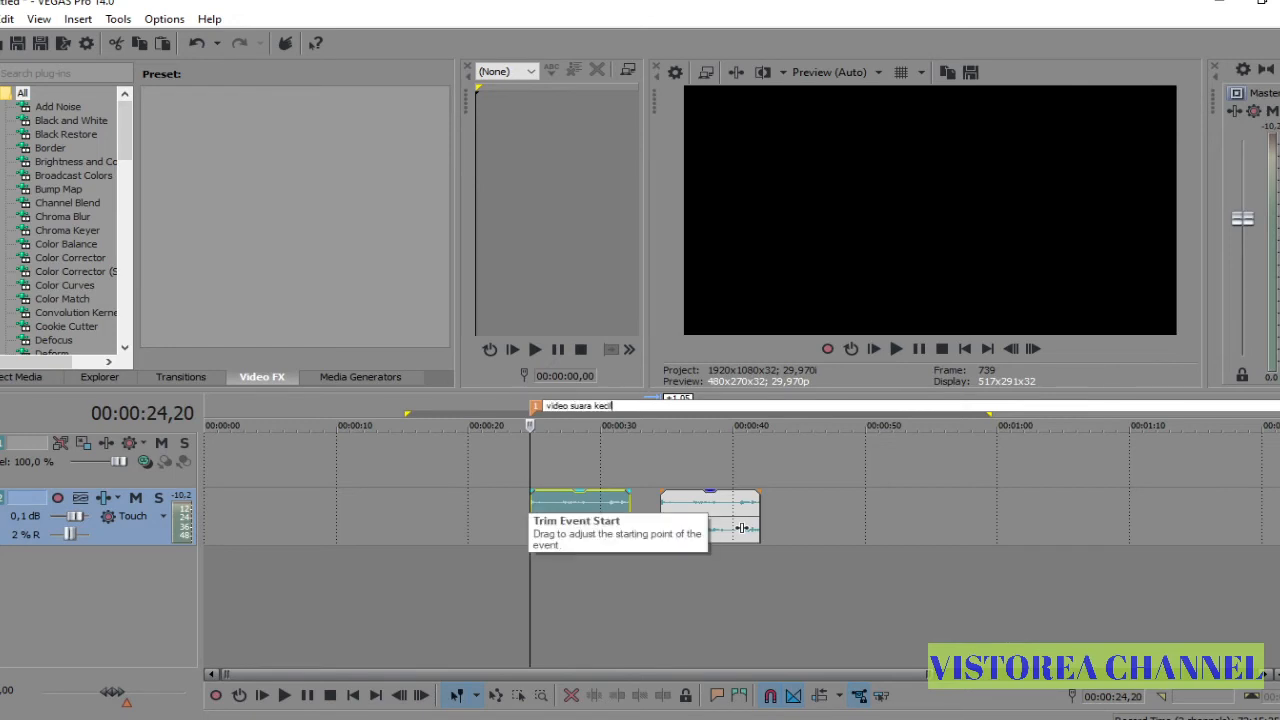
type("o suara kecil")
key("Return")
Step: Add a marker named "video suara sudah besar" at the start of the second audio clip, at 00:00:34,15
left_click(662, 511)
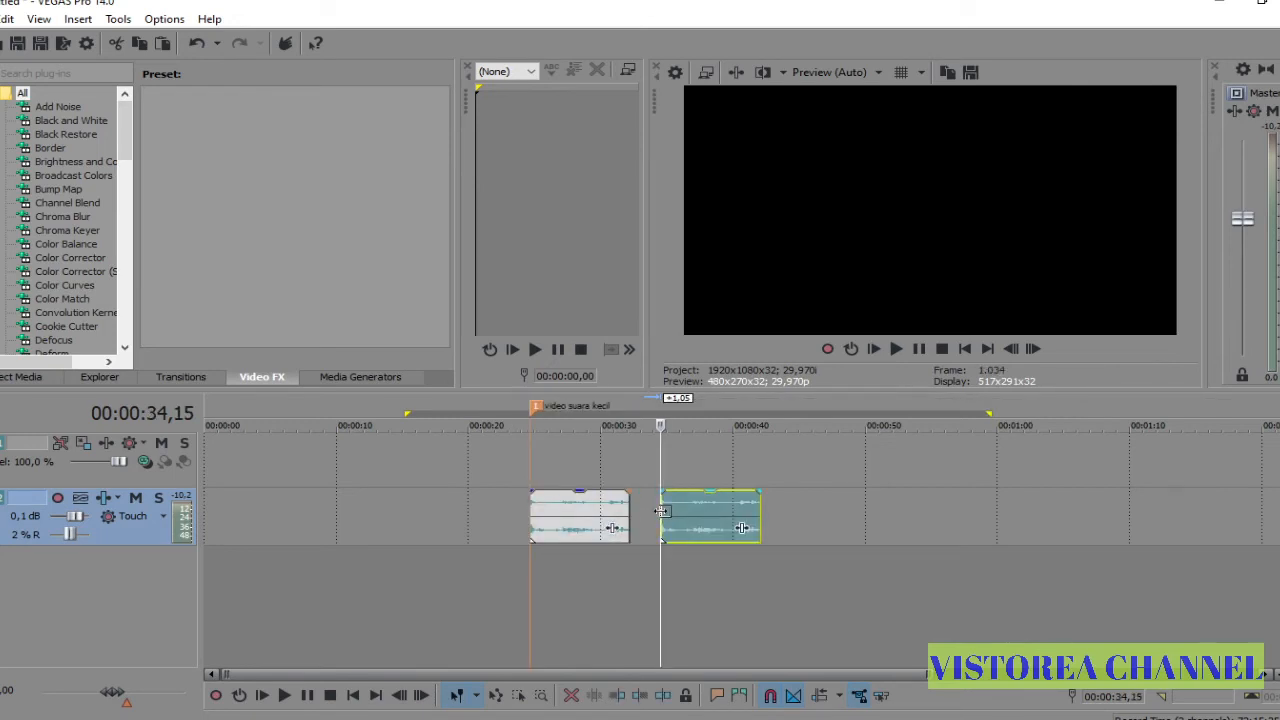
type("mvideo")
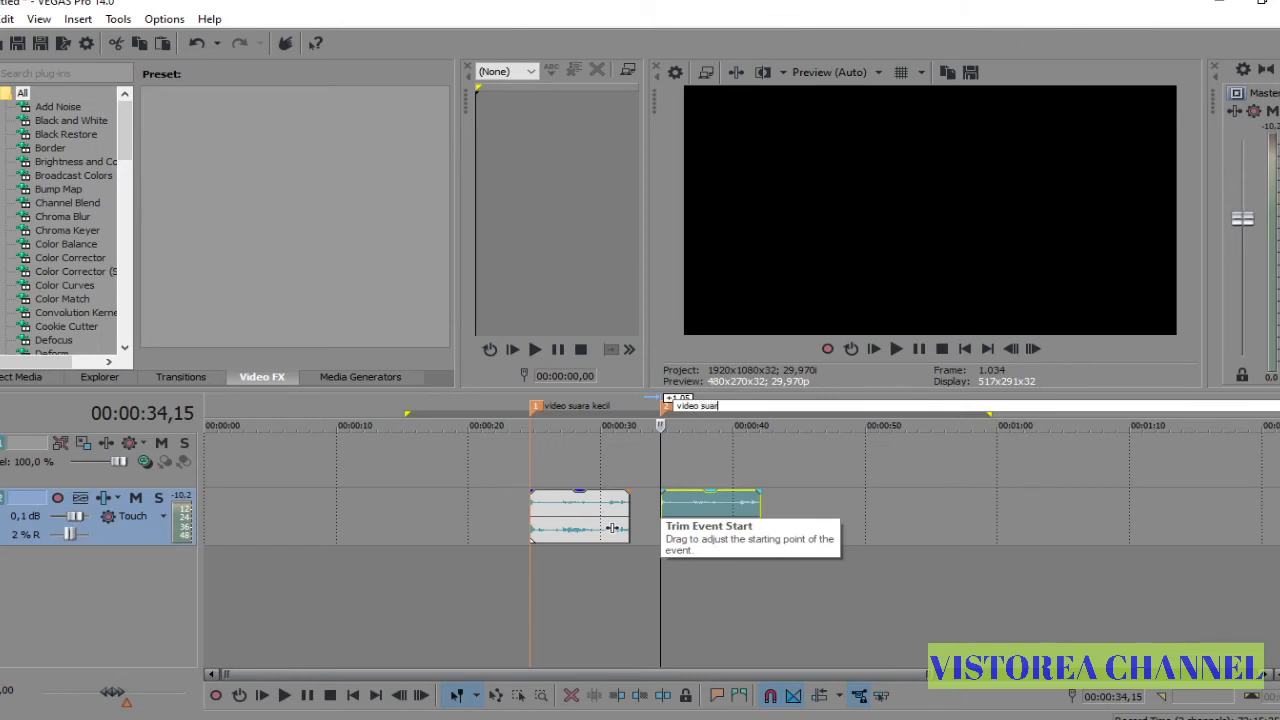
type(" suara sudah besar")
key("Return")
left_click(685, 455)
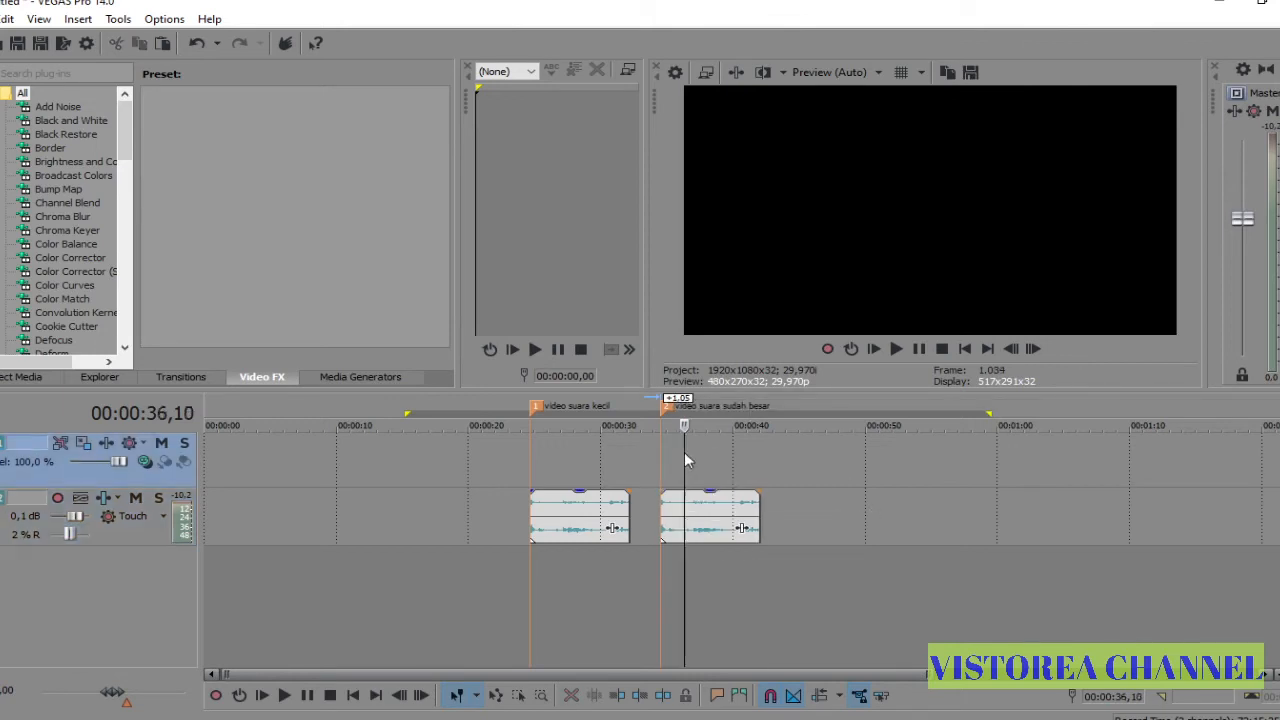
left_click(553, 515)
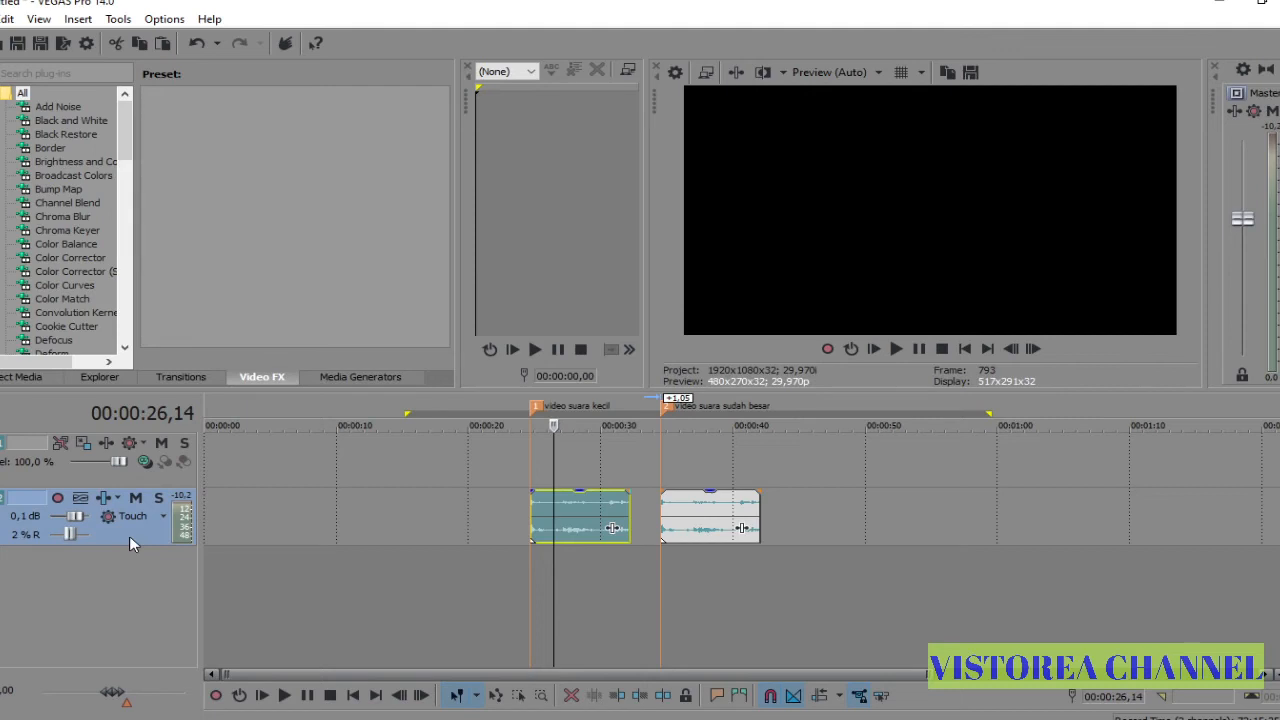
left_click(564, 513)
left_click(714, 513)
left_click_drag(604, 527, 611, 537)
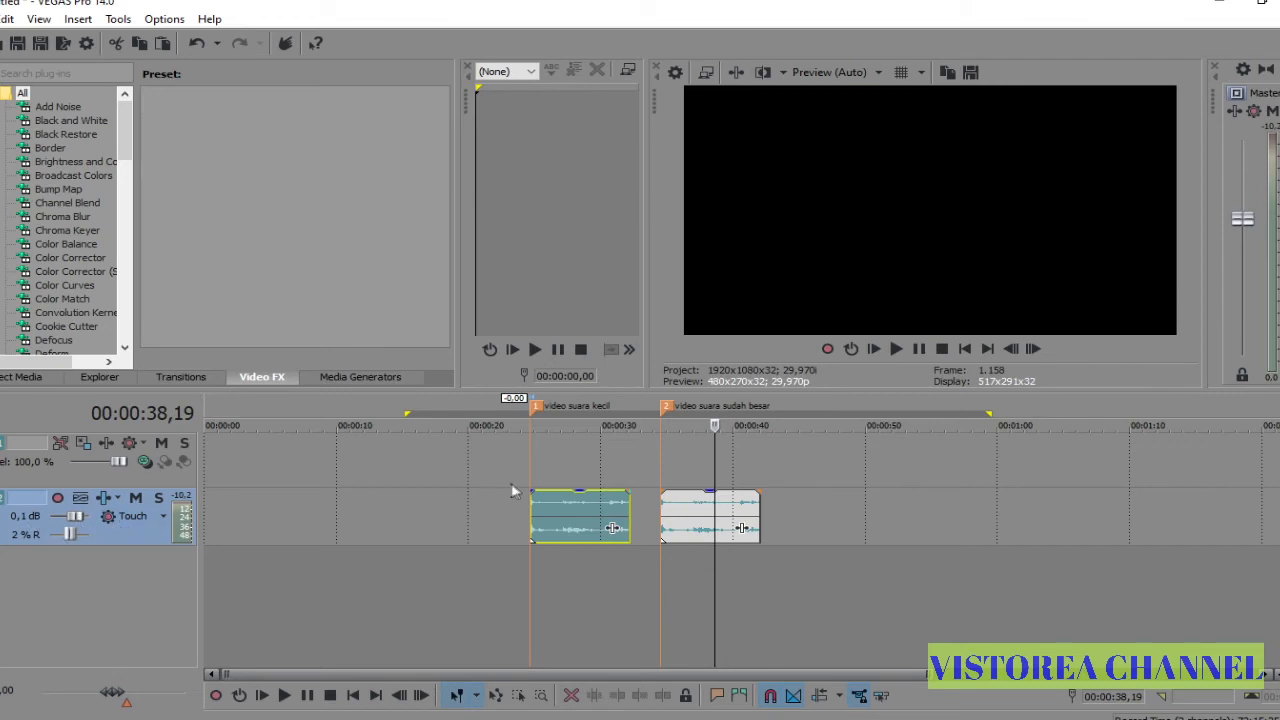
left_click(568, 505)
left_click(713, 510)
left_click(584, 512)
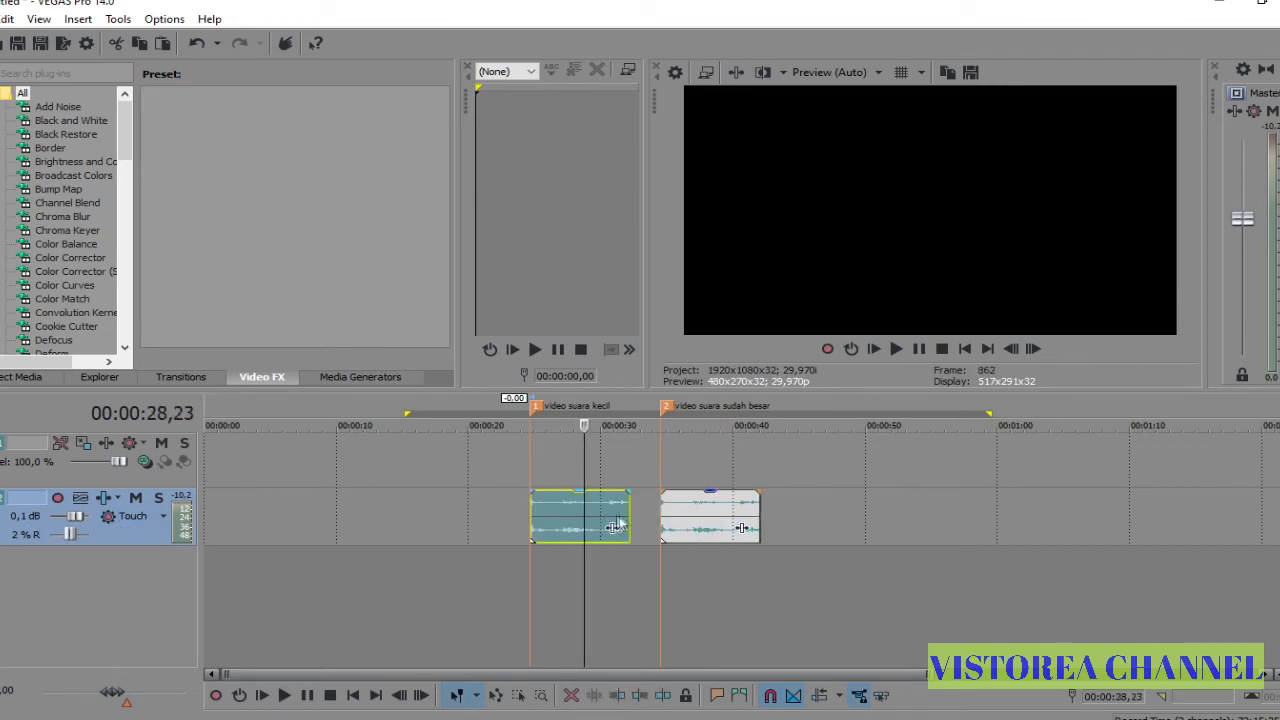
Step: Add the Volume plug-in to the first audio clip's event effects
left_click(557, 504)
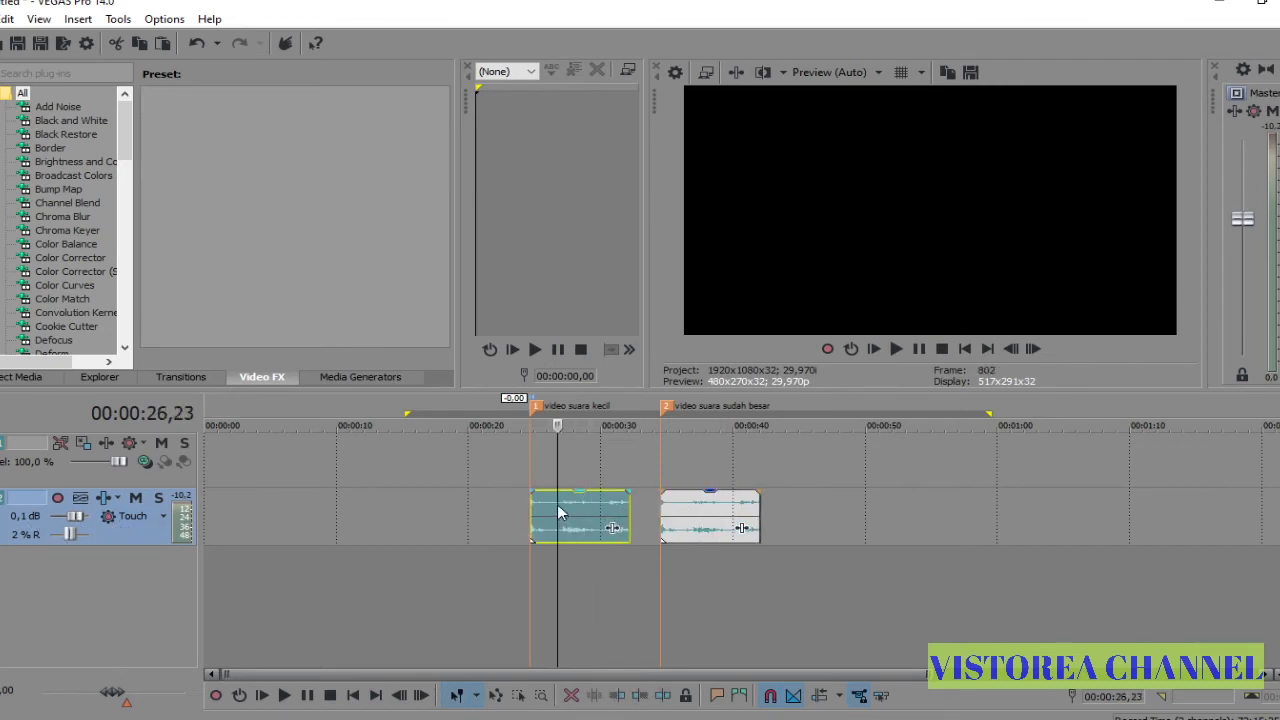
left_click(614, 528)
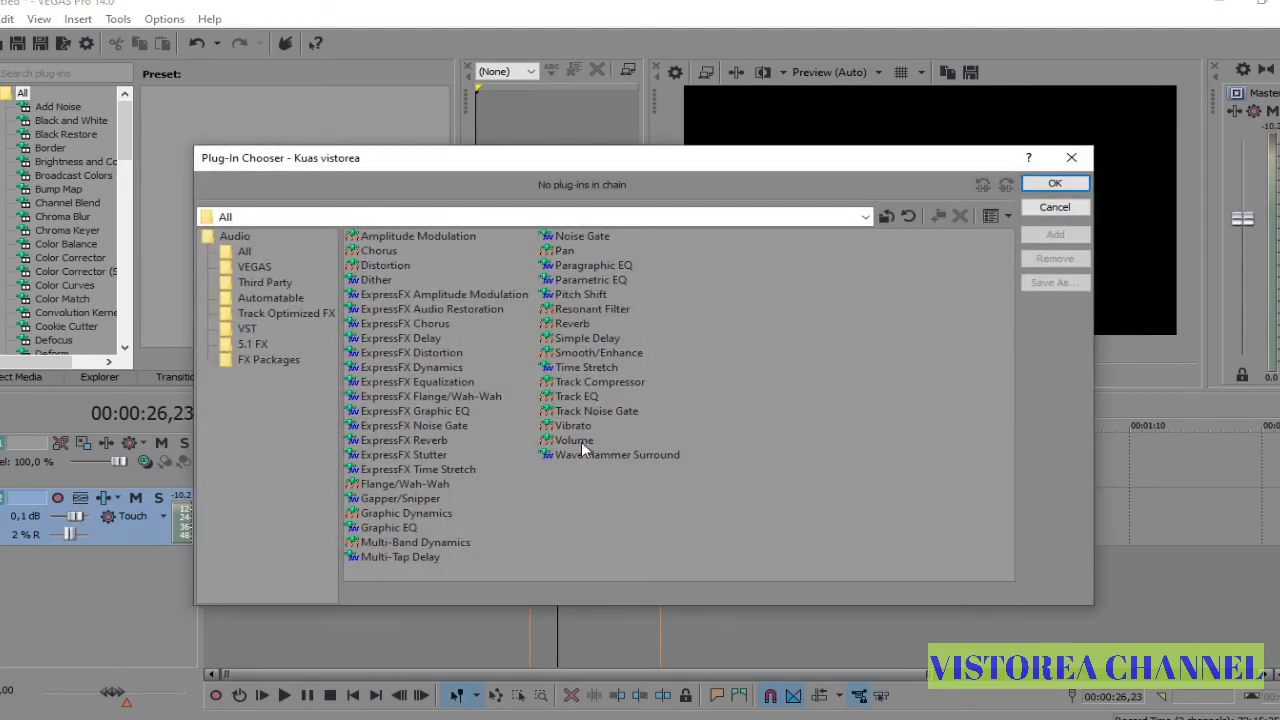
left_click(580, 444)
double_click(576, 445)
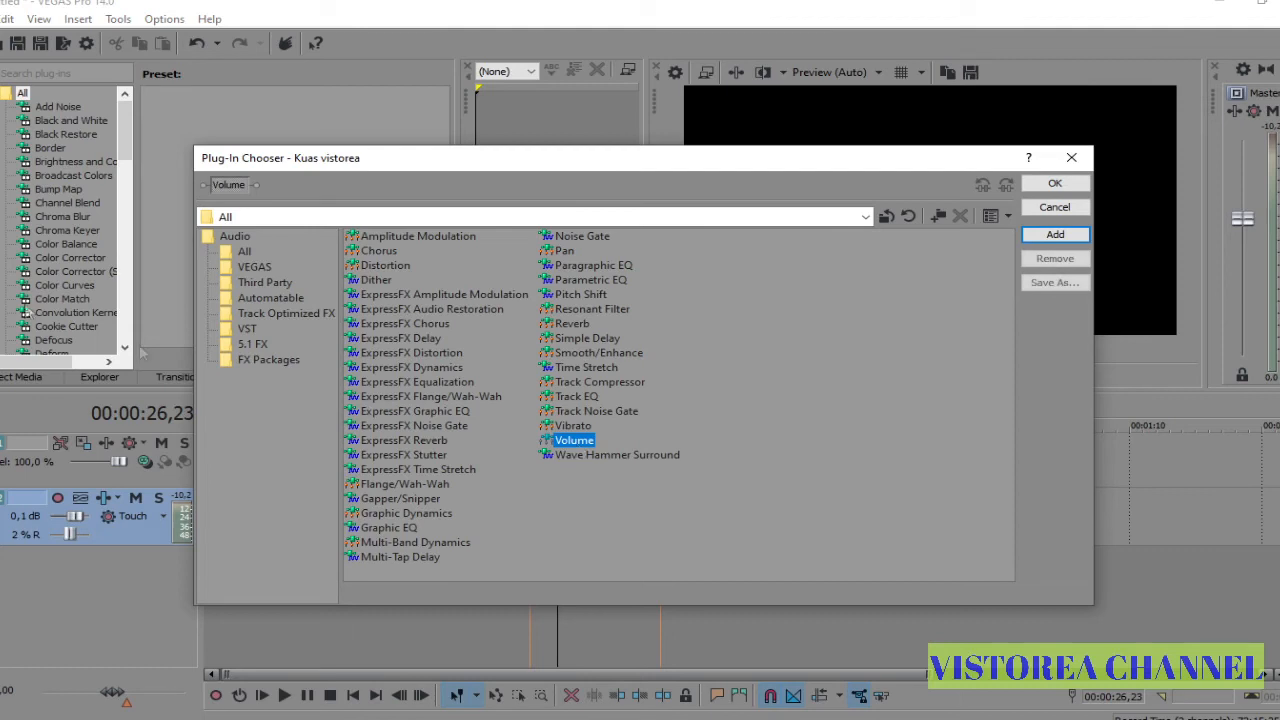
left_click(1055, 185)
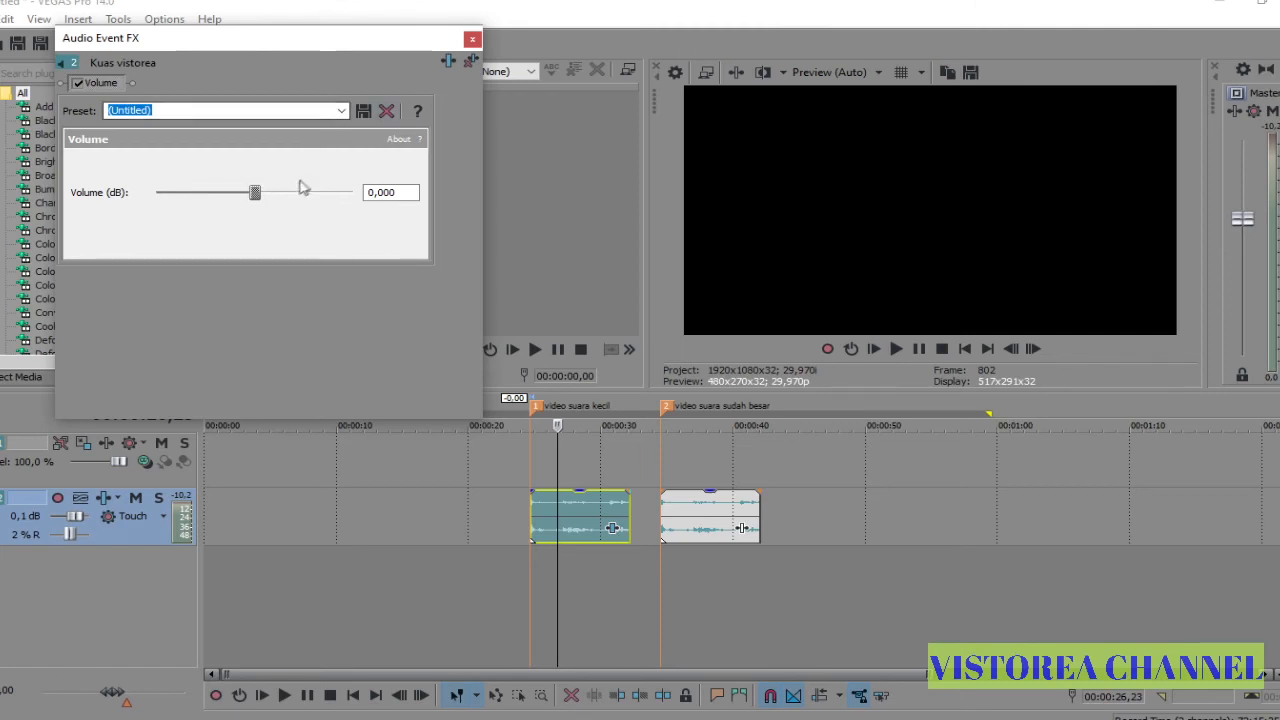
Step: Set the first clip's Volume plug-in to 6,021 dB and the audio track's volume to -39,6 dB
left_click_drag(256, 193, 534, 214)
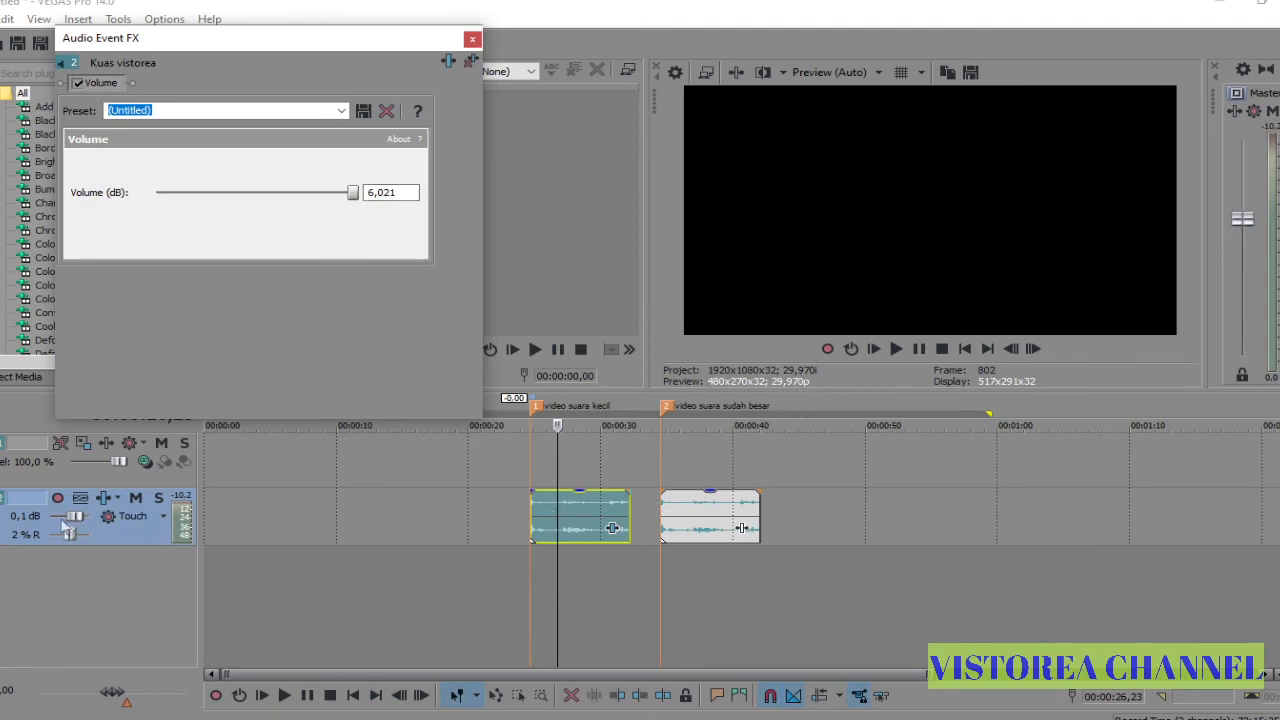
left_click_drag(74, 517, 47, 521)
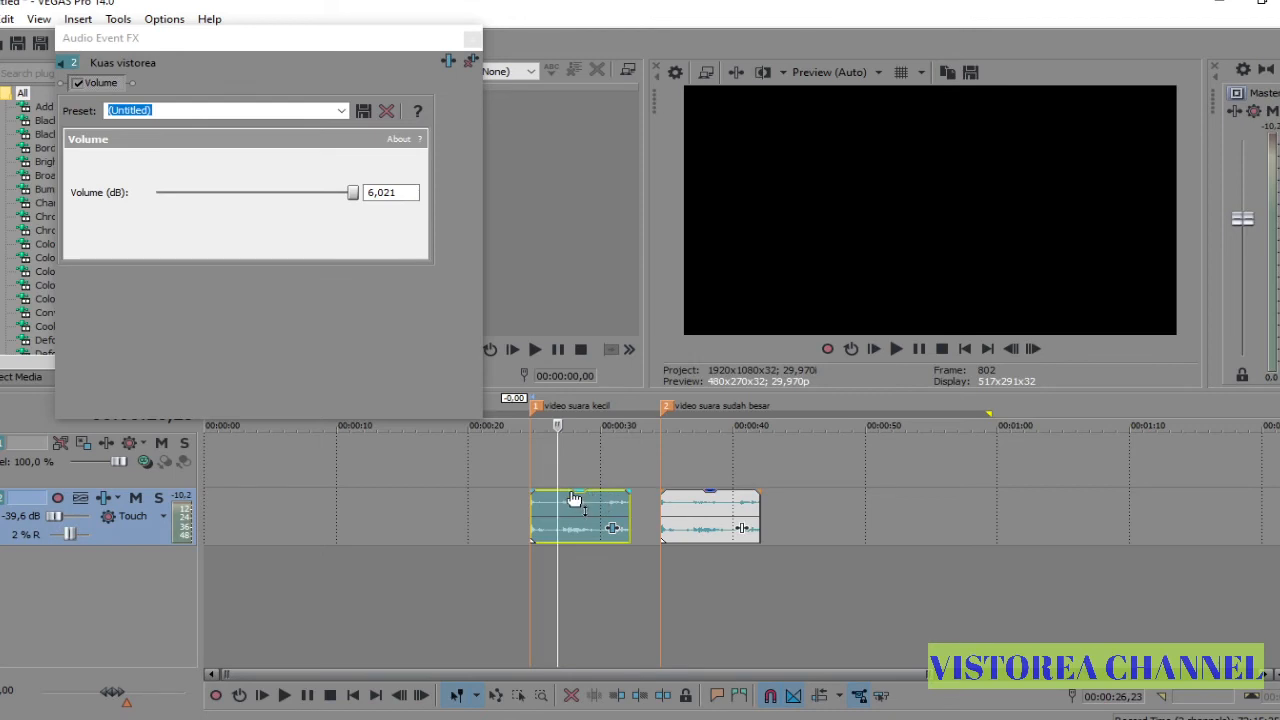
Step: Play back the first audio clip to hear its boosted level at the lowered track volume
left_click(549, 515)
key("space")
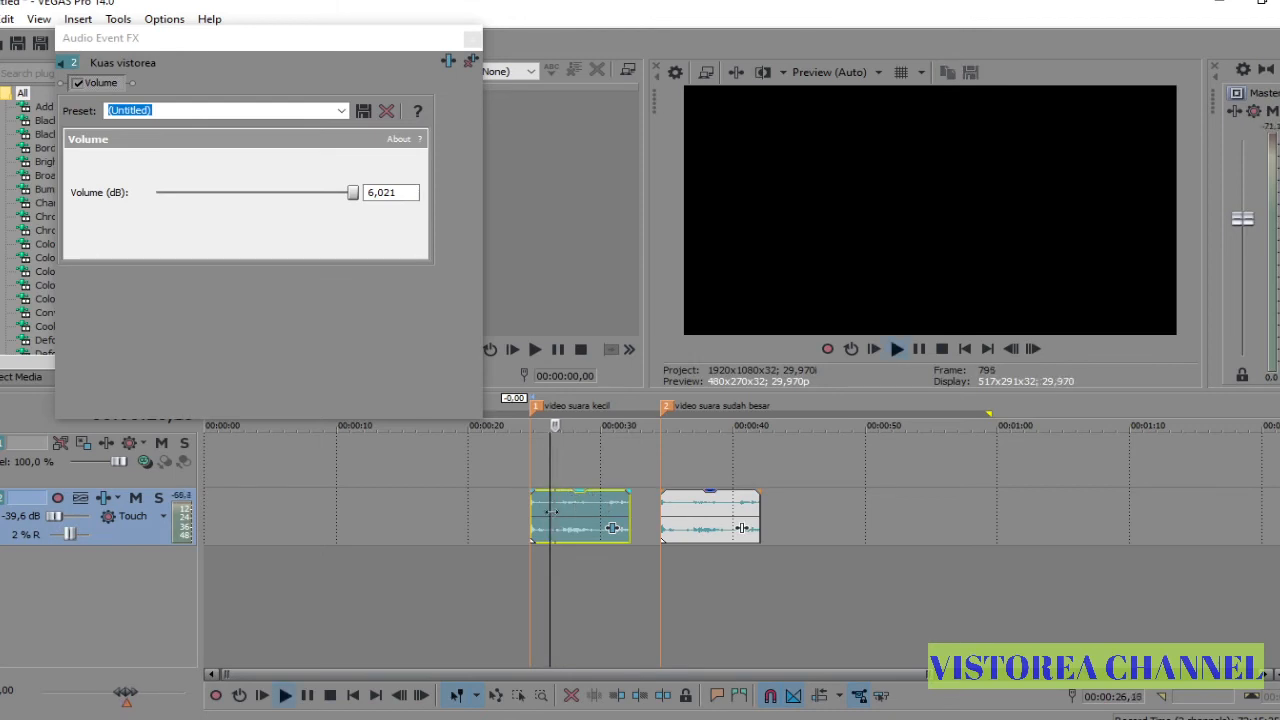
key("space")
key("space")
key("space")
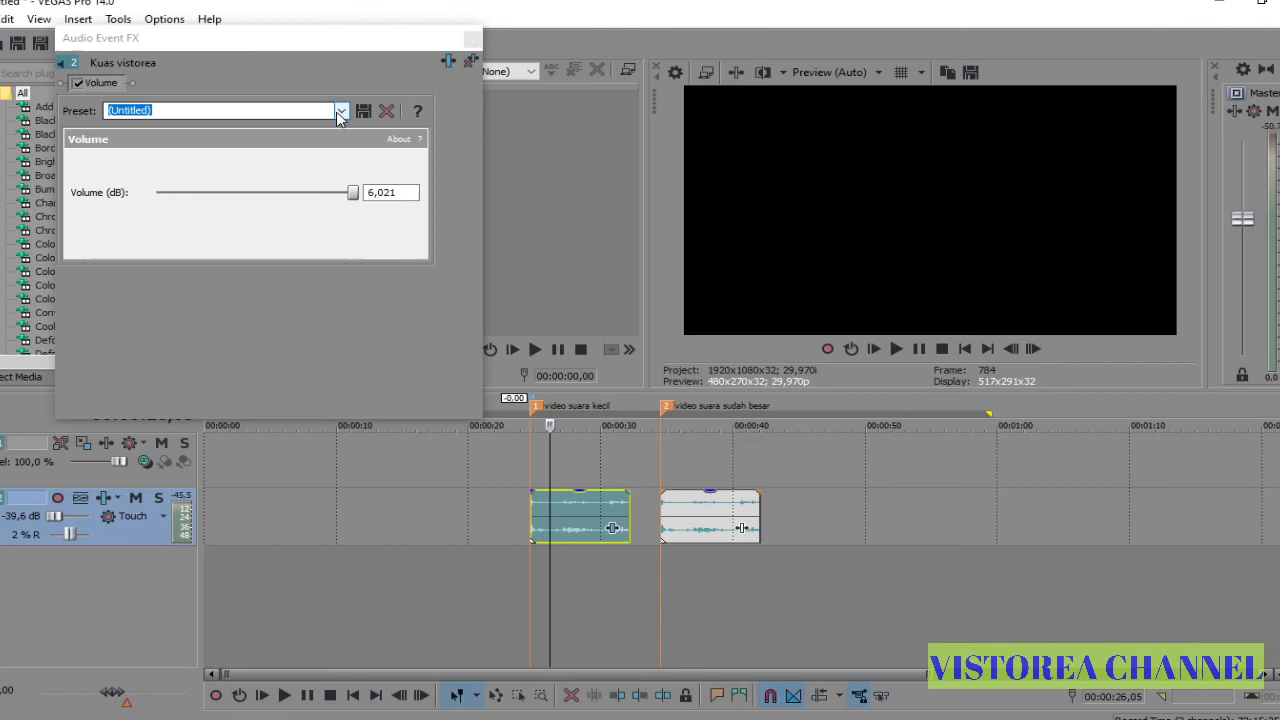
left_click(340, 111)
left_click(340, 111)
left_click(448, 61)
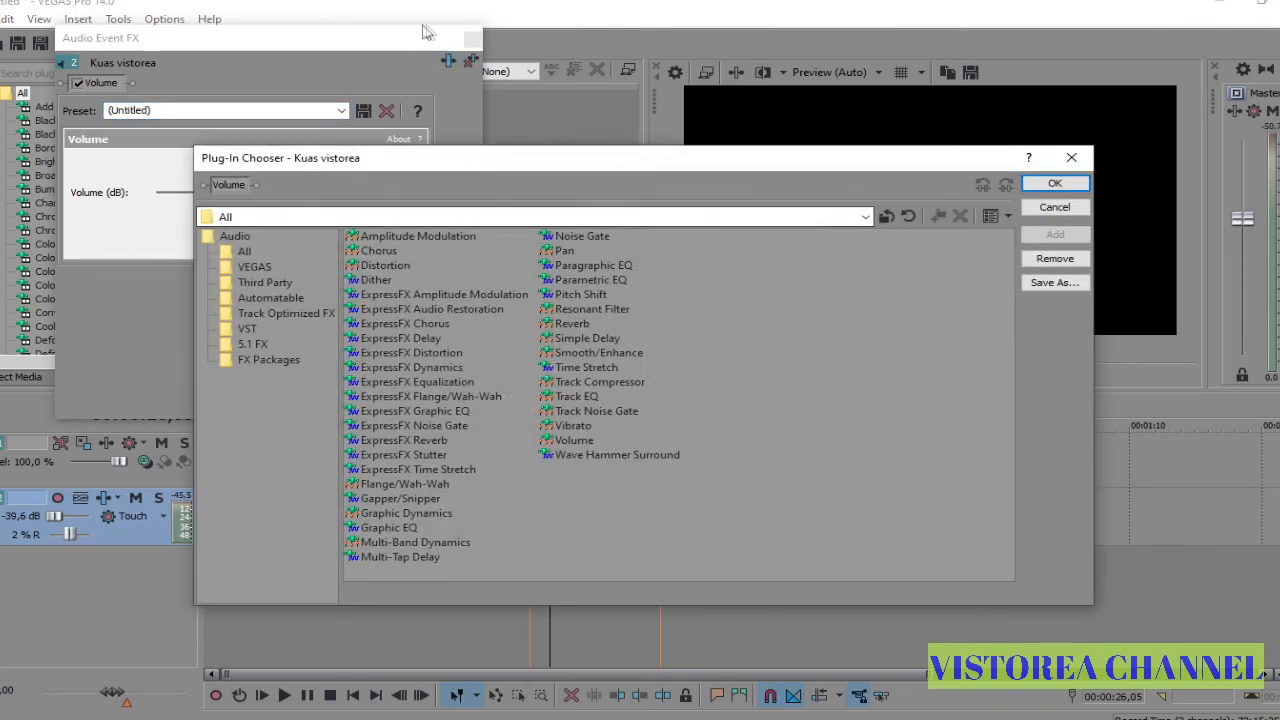
left_click(1074, 157)
Step: Add five more Volume plug-ins to the first audio clip's event effect chain
left_click(448, 61)
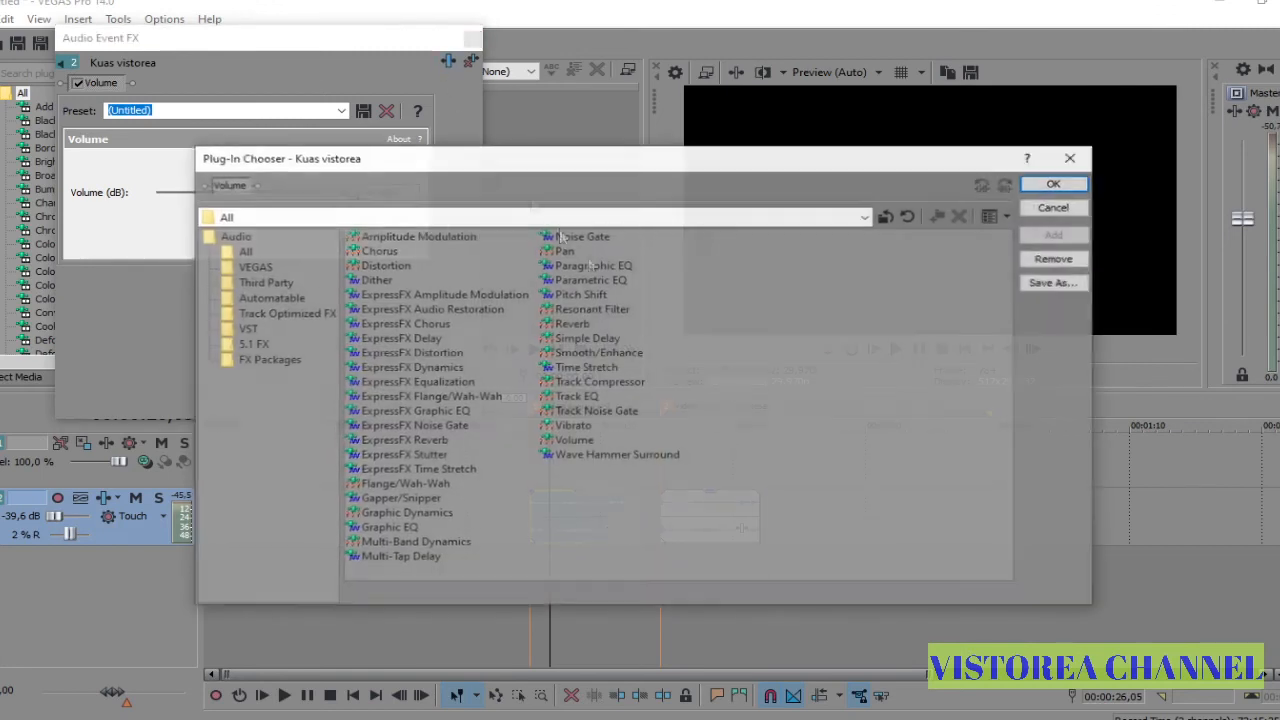
double_click(574, 440)
double_click(574, 440)
double_click(574, 440)
double_click(574, 440)
double_click(574, 440)
left_click(1055, 183)
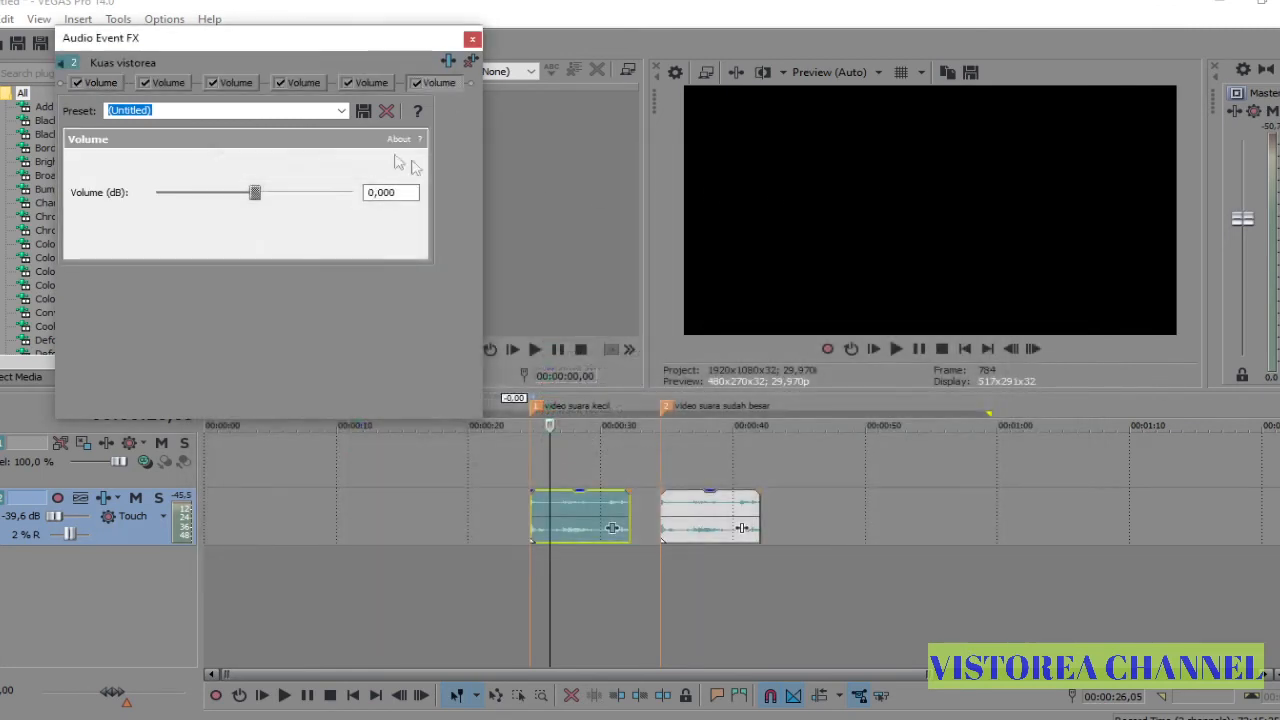
Step: Set each of the five newly added Volume plug-ins to 6,021 dB
left_click_drag(255, 197, 353, 193)
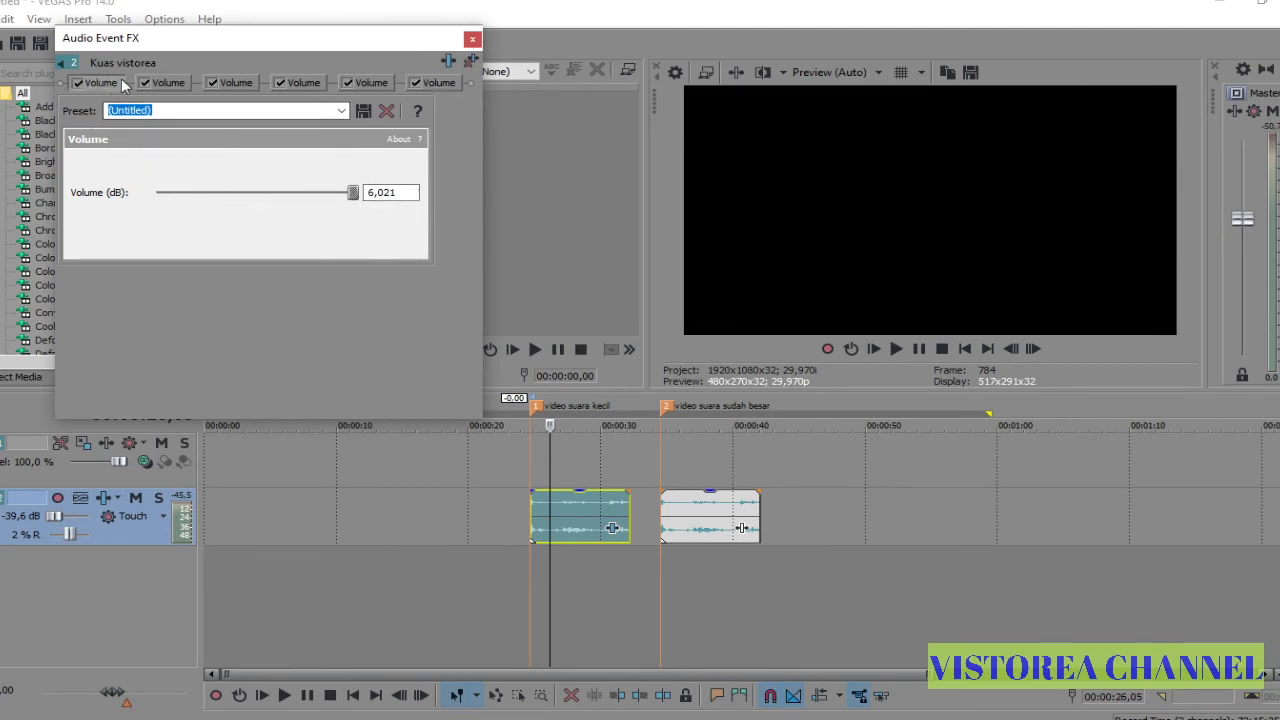
left_click(235, 84)
left_click_drag(255, 193, 354, 193)
left_click(303, 83)
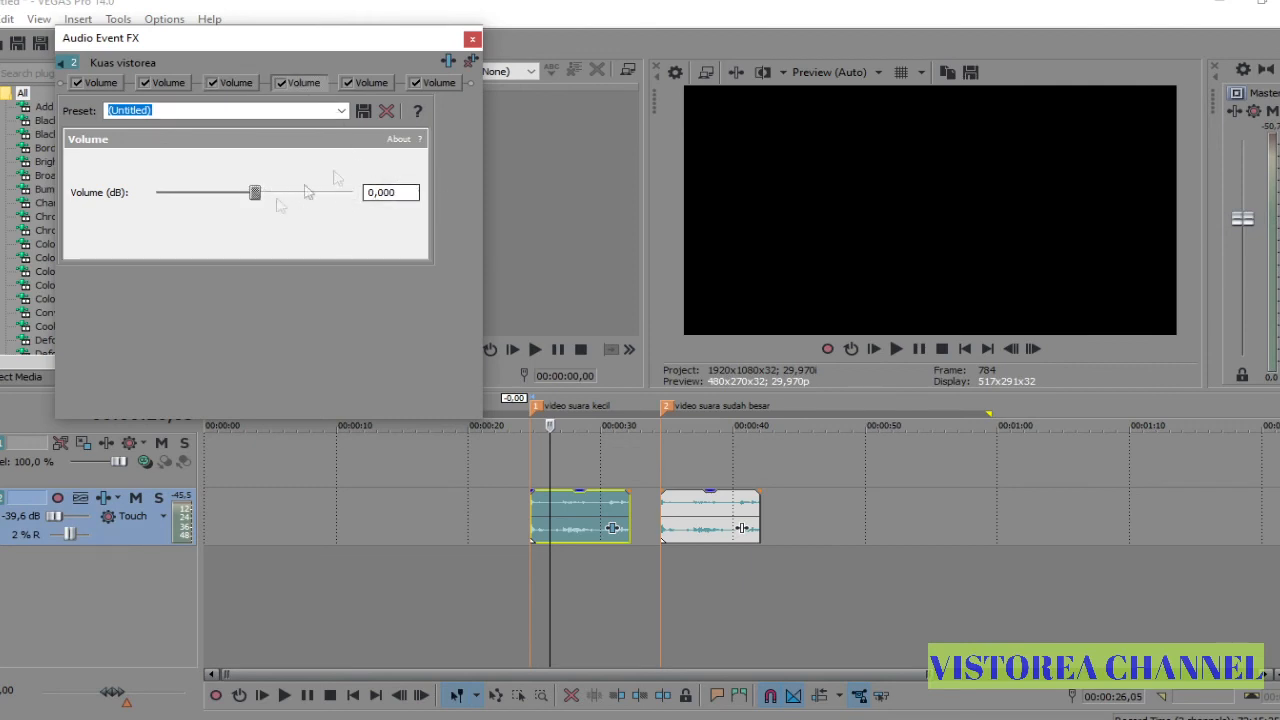
left_click_drag(257, 193, 354, 193)
left_click(376, 83)
left_click_drag(257, 193, 354, 193)
left_click(437, 83)
left_click_drag(272, 198, 354, 193)
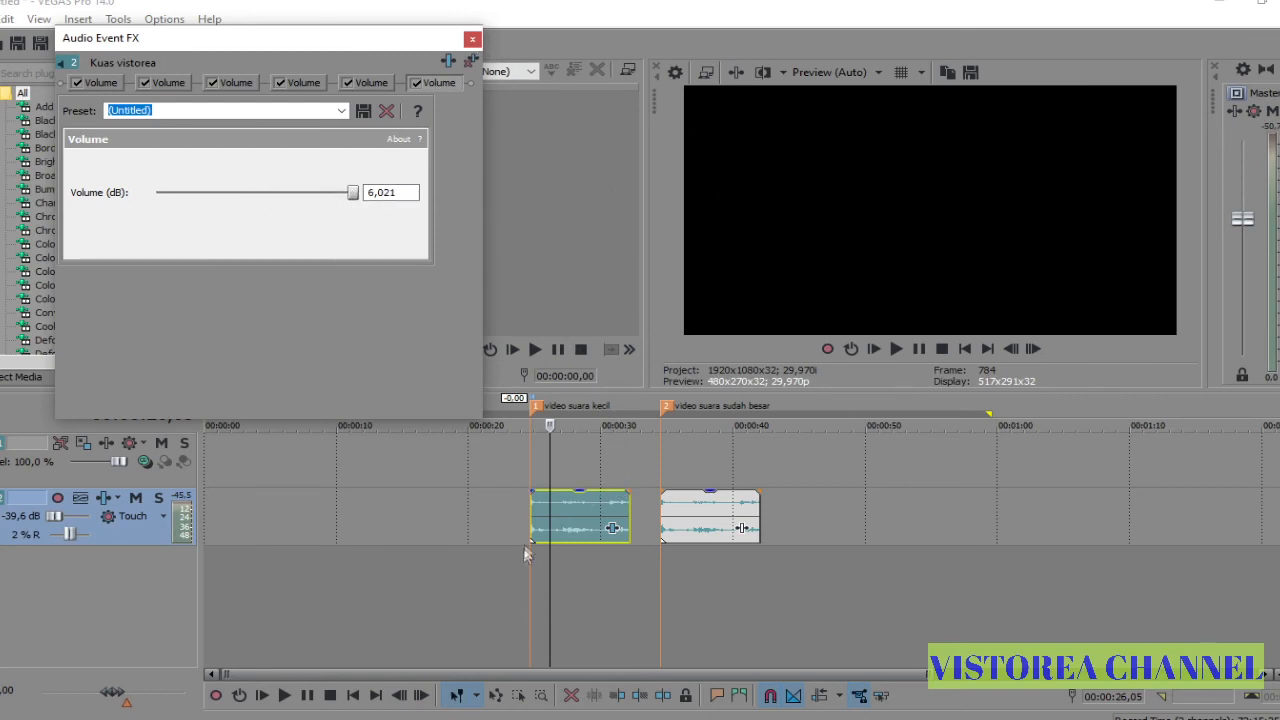
Step: Play back the first audio clip from near its start with six Volume plug-ins active
left_click(539, 514)
key("space")
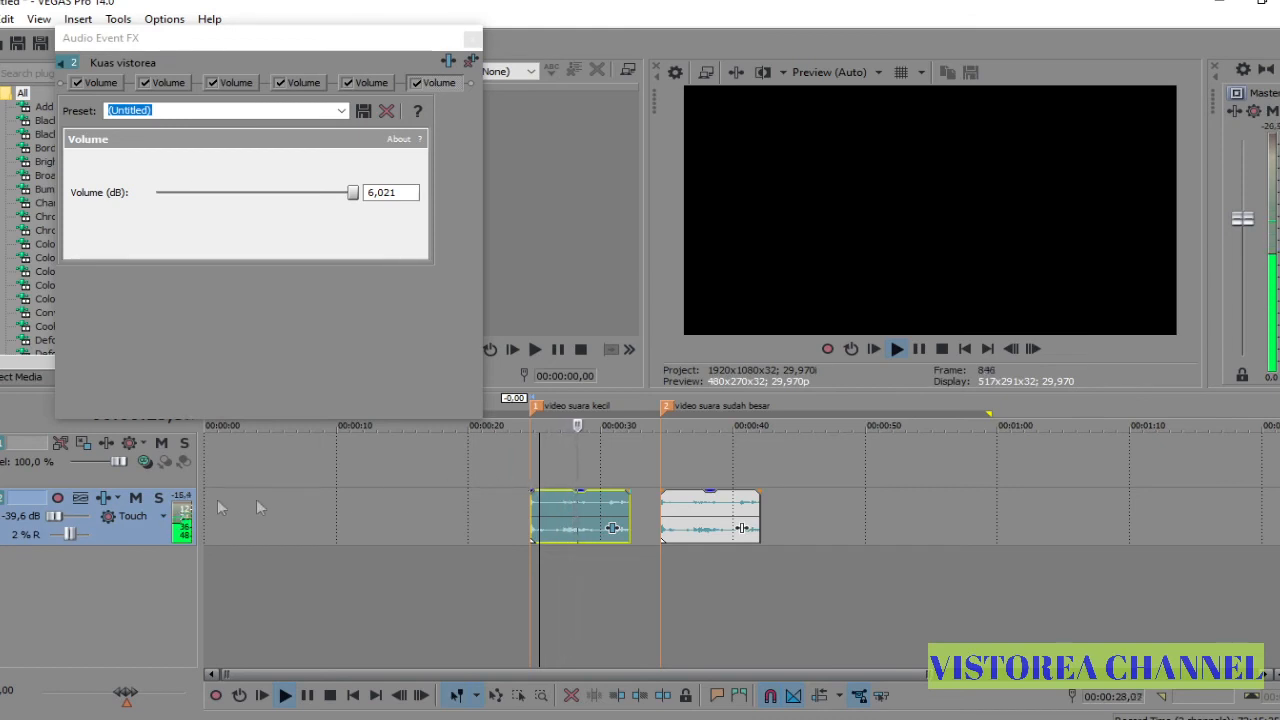
key("space")
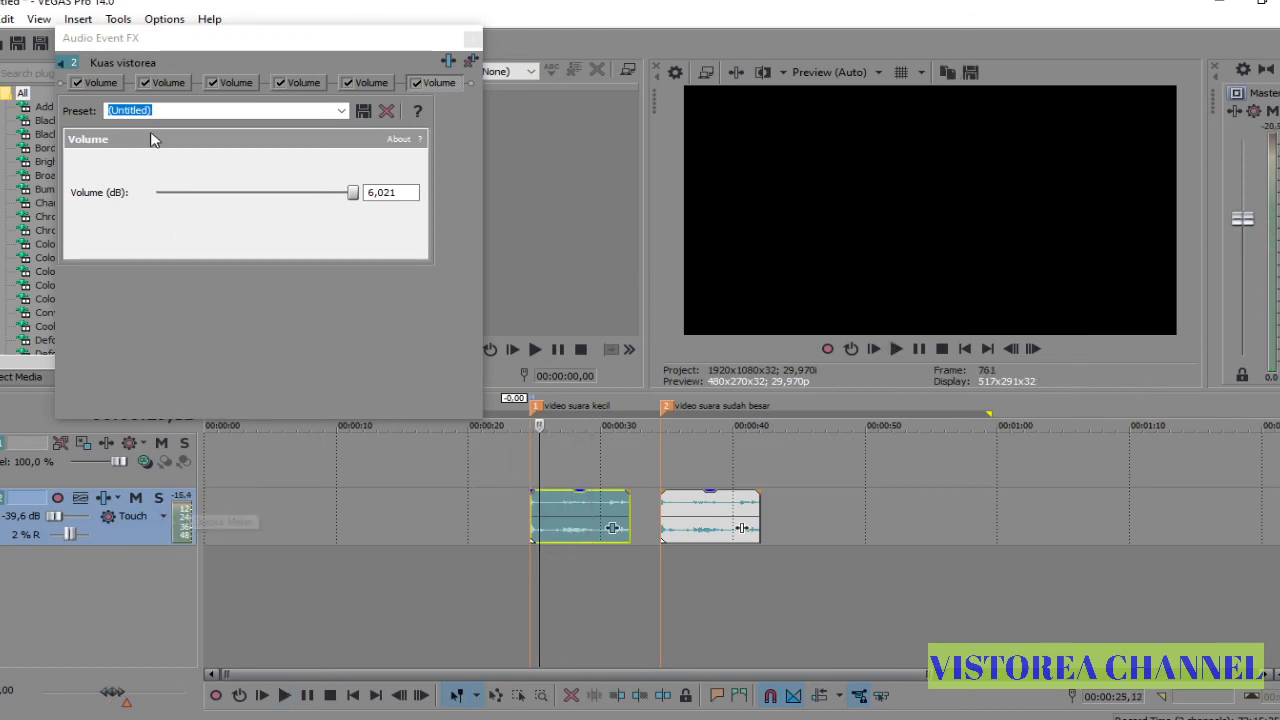
Step: Disable all six Volume plug-ins on the first clip and play the clip back without them for comparison
left_click(77, 82)
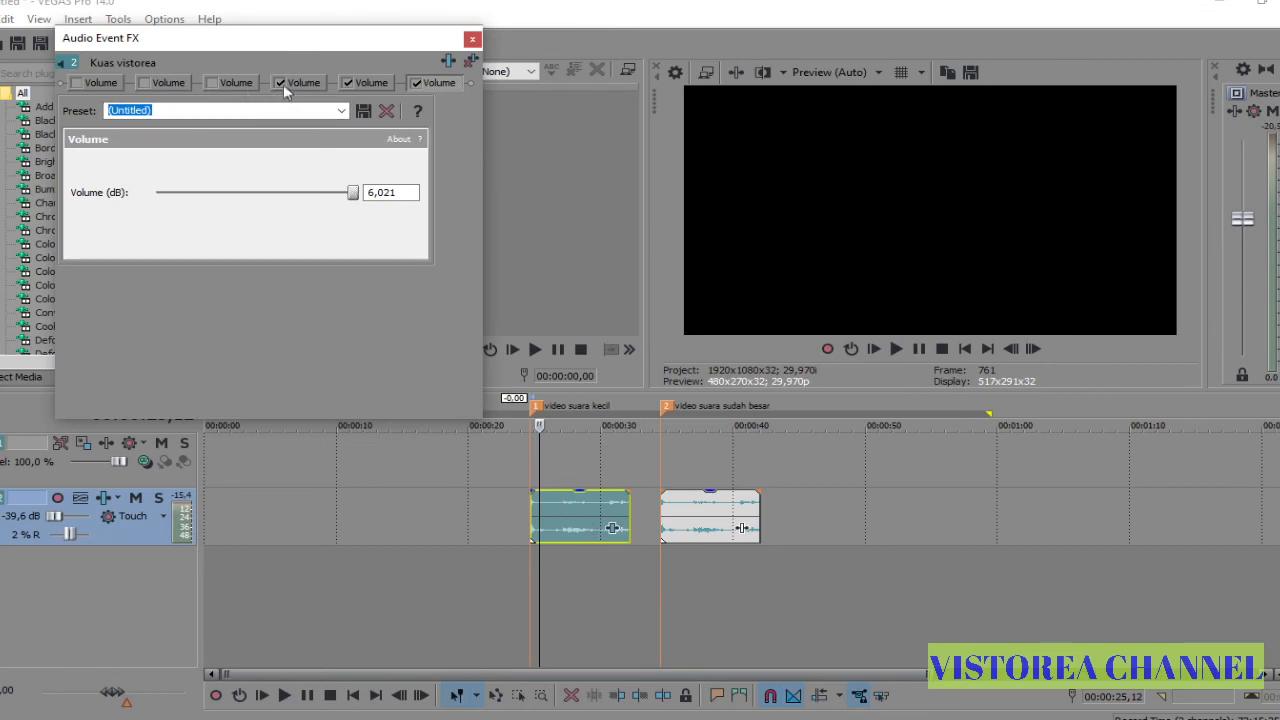
left_click(421, 84)
left_click(549, 504)
key("space")
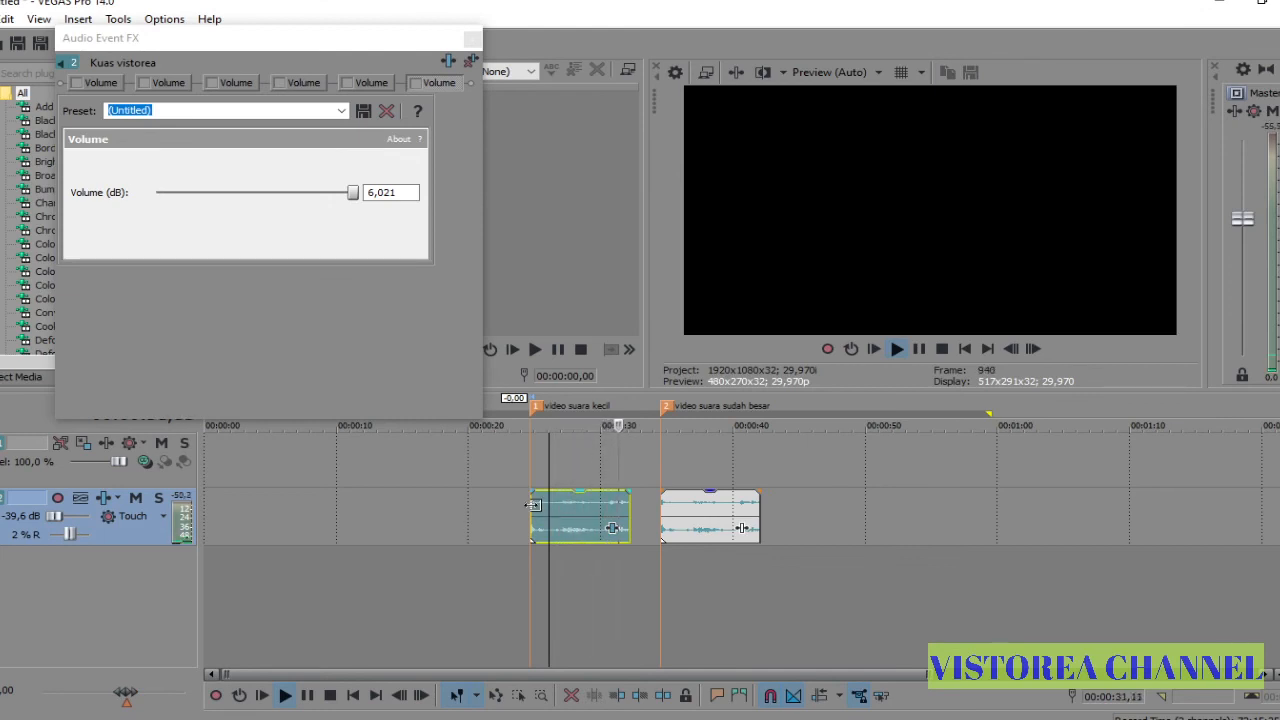
left_click(532, 505)
key("space")
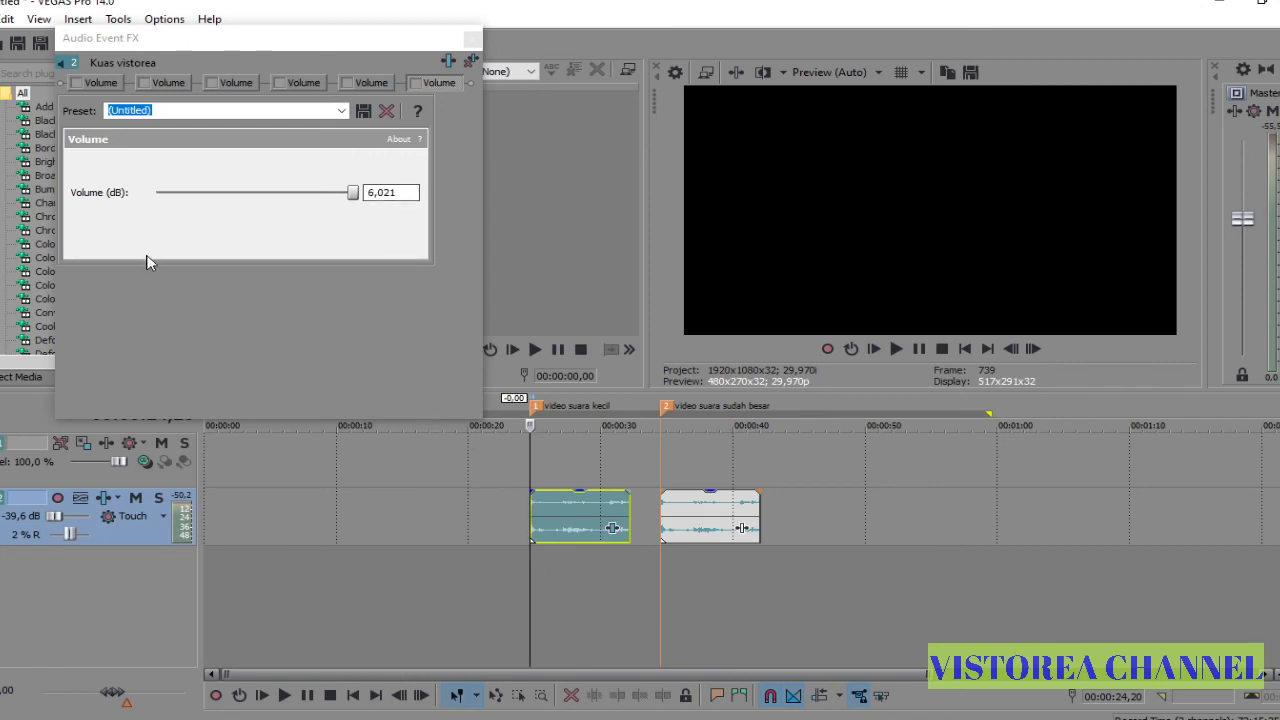
Step: Re-enable all six Volume plug-ins in the first clip's effect chain
left_click(77, 84)
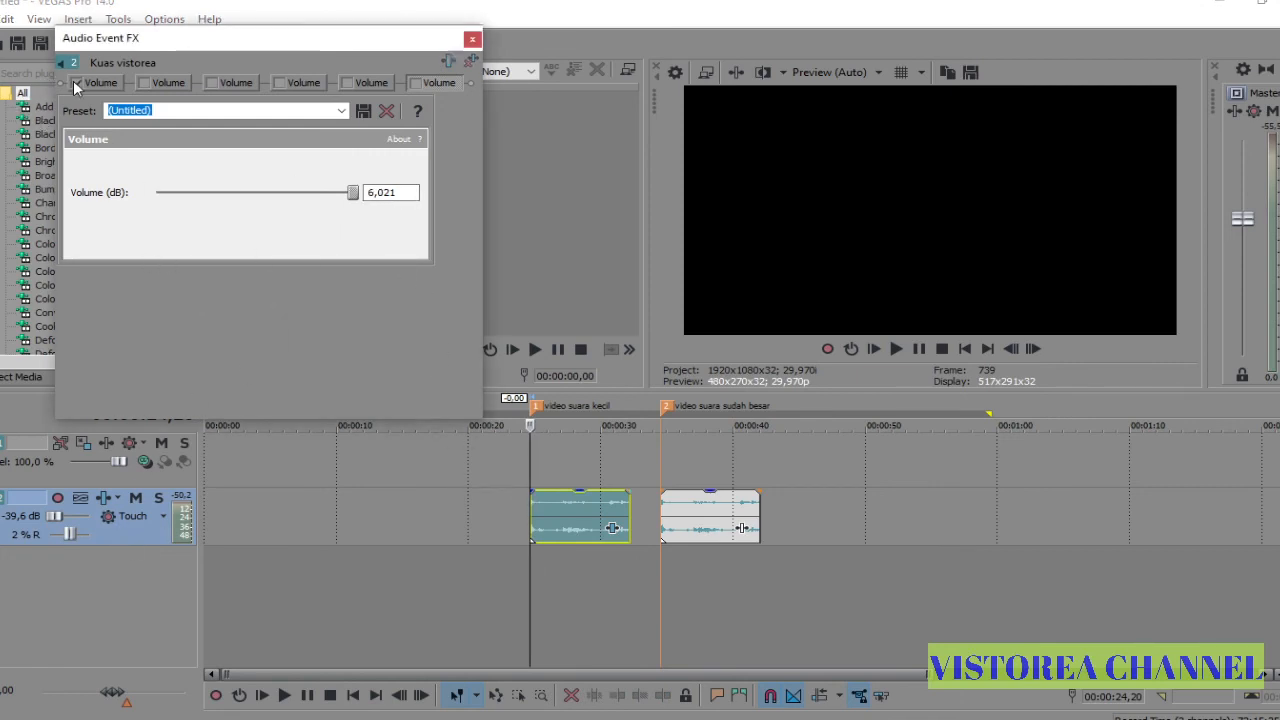
left_click(144, 84)
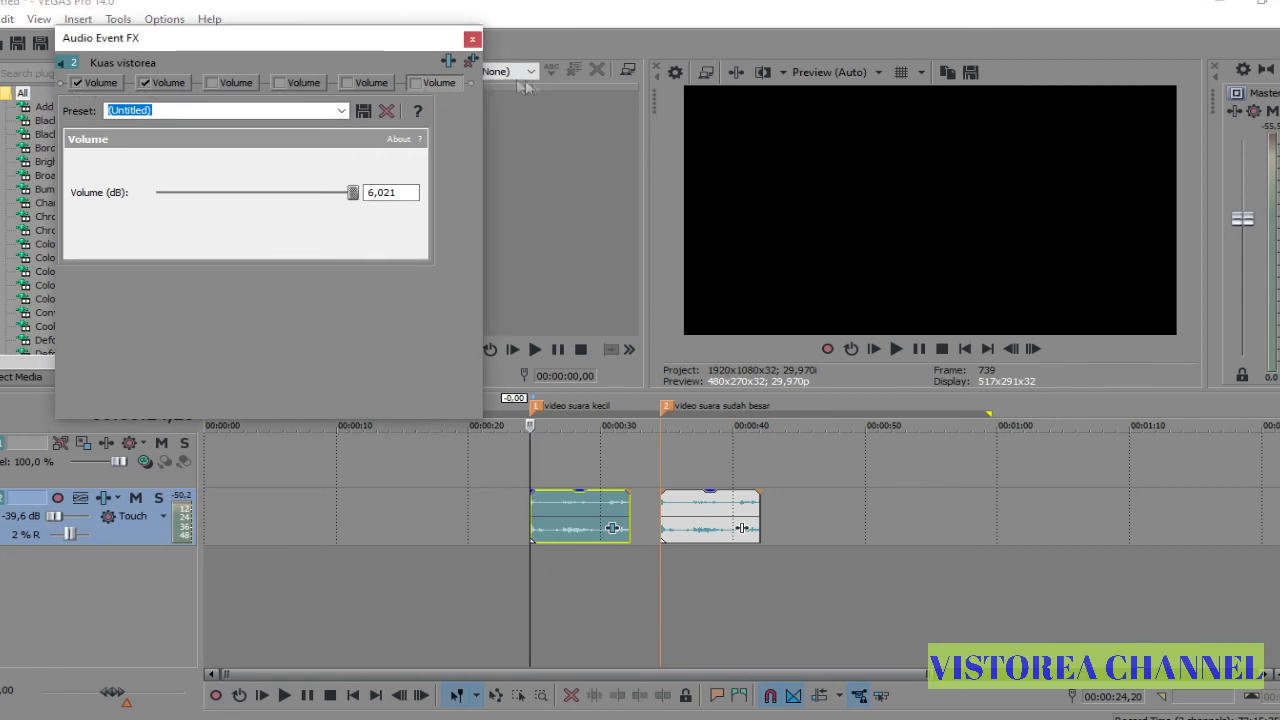
left_click(211, 83)
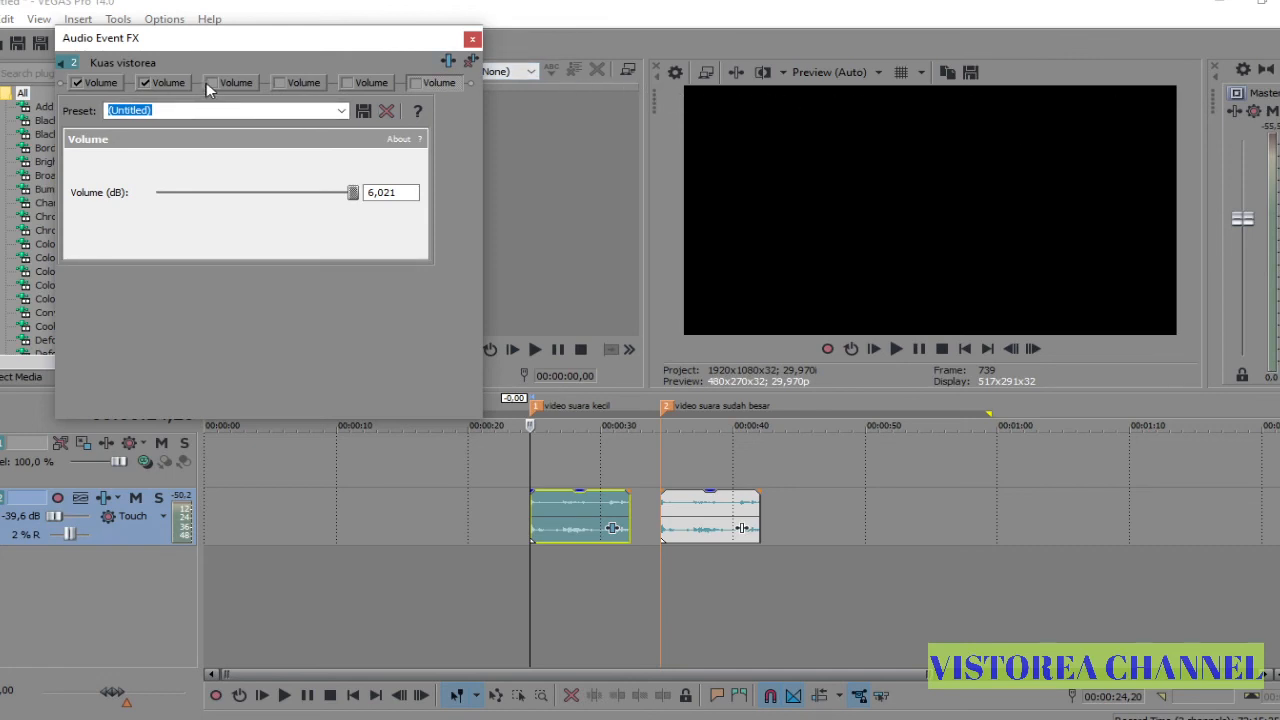
left_click(281, 83)
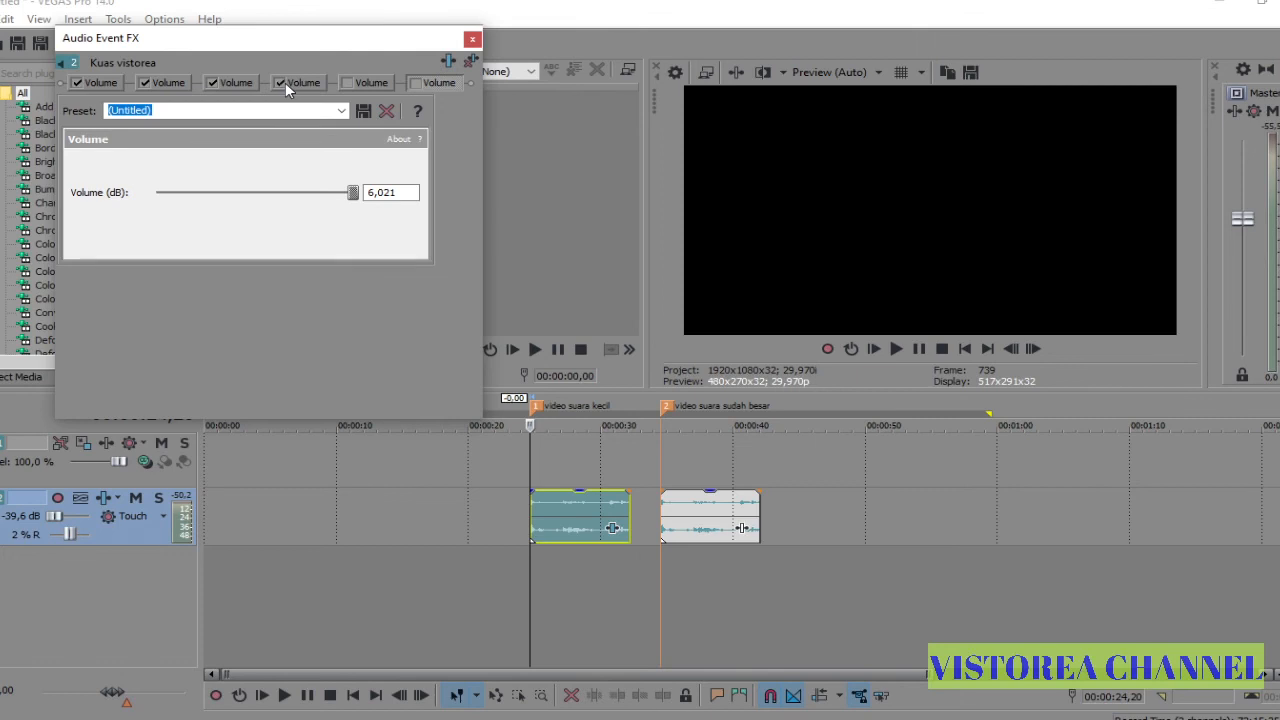
left_click(347, 83)
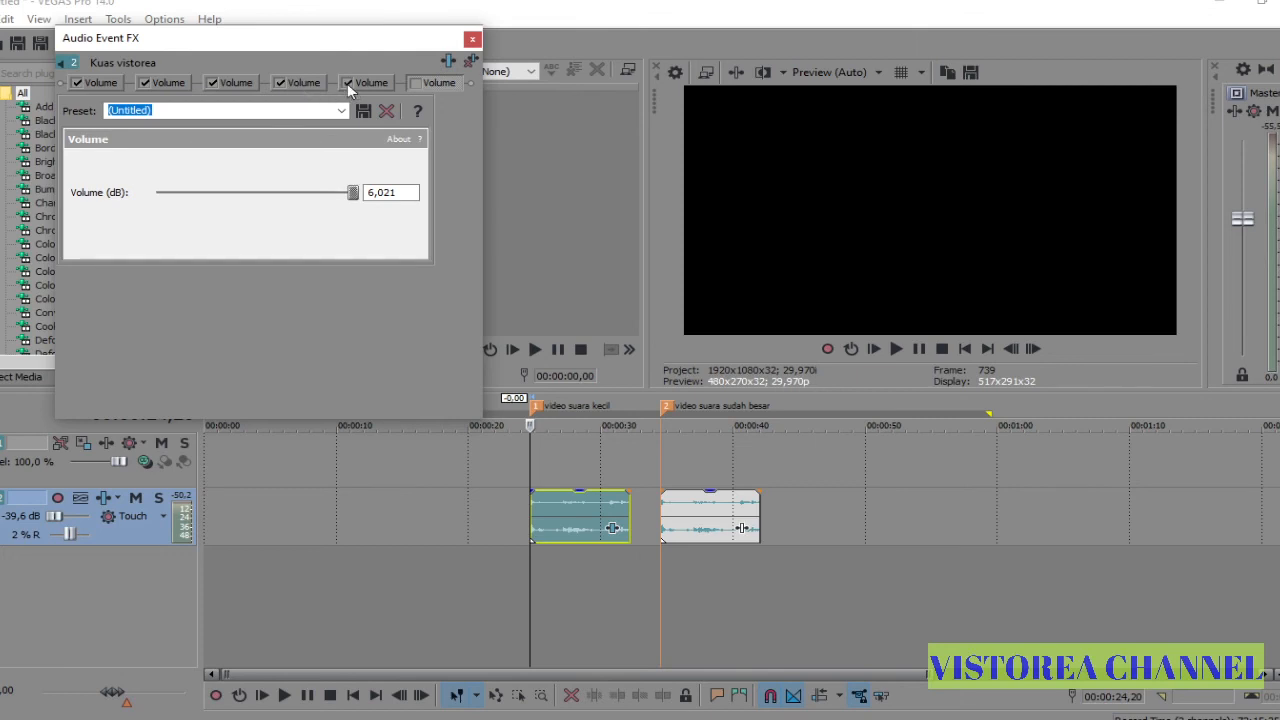
left_click(416, 84)
Step: Extend the first clip's event effect chain with four more Volume plug-ins
left_click(447, 62)
double_click(572, 442)
double_click(572, 442)
double_click(572, 442)
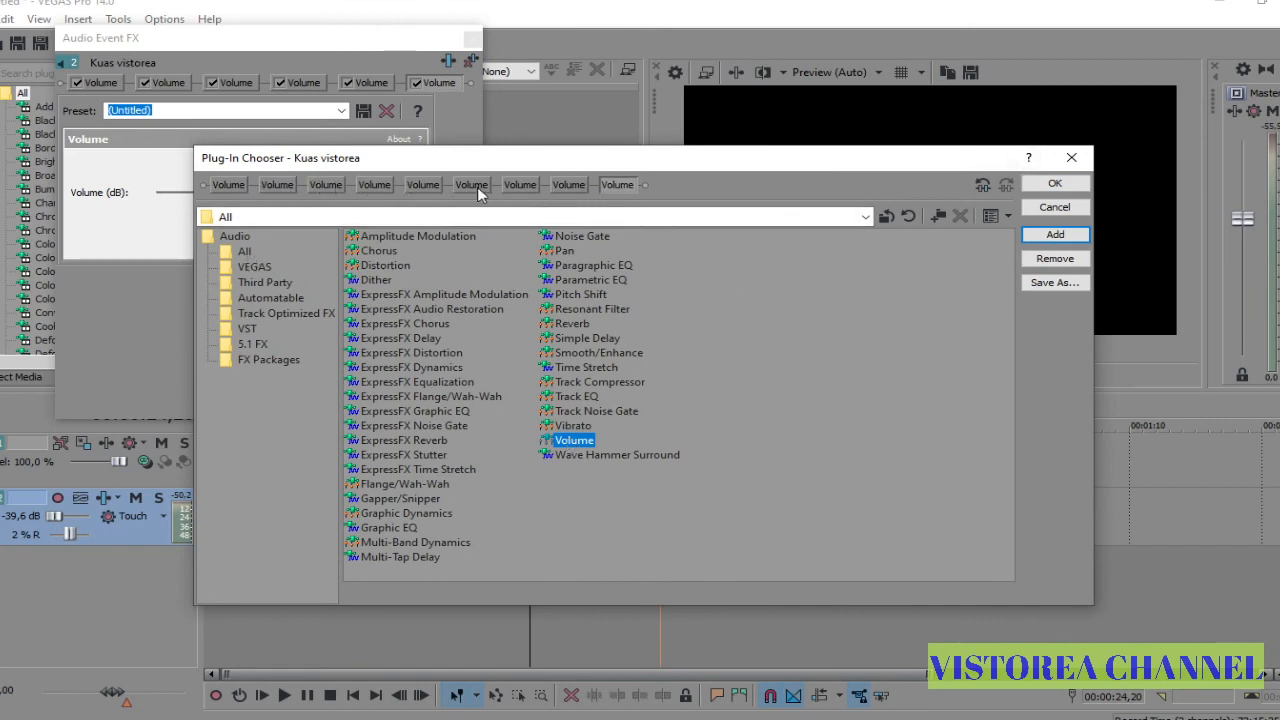
double_click(570, 441)
left_click(1055, 183)
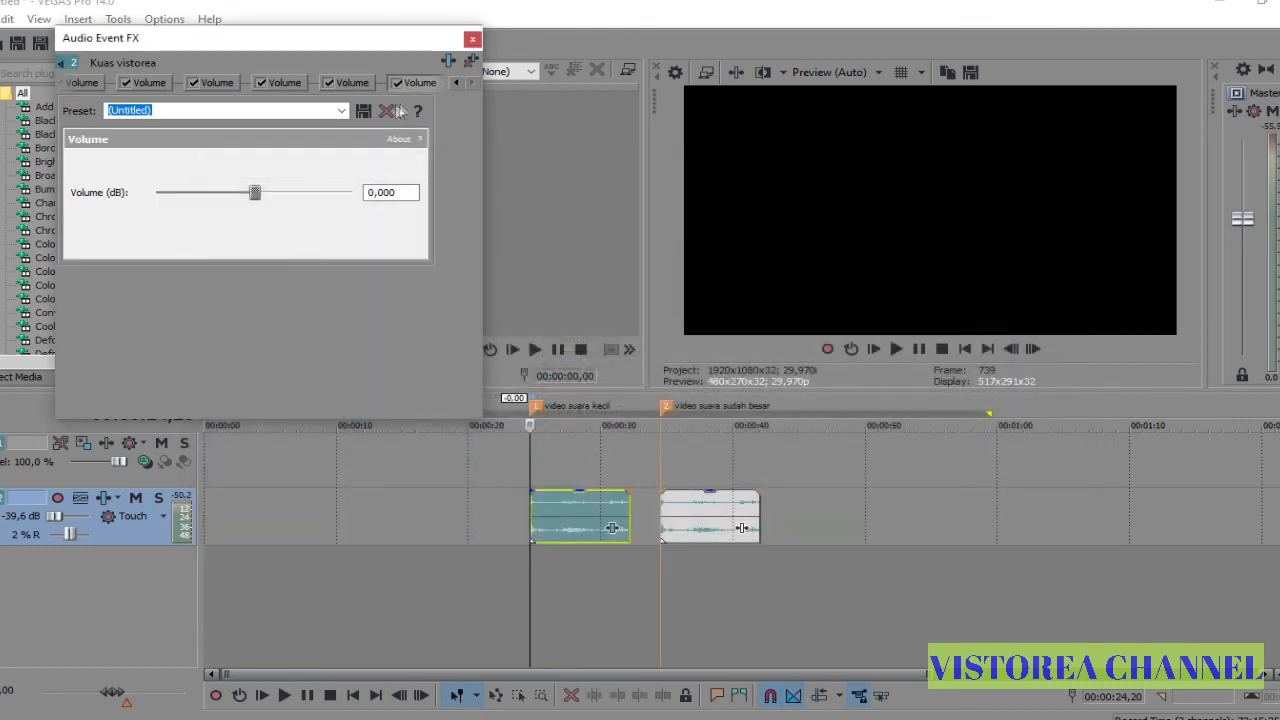
Step: Set each of the four latest Volume plug-ins to 6,021 dB and close the event effects window
left_click_drag(255, 193, 455, 194)
left_click(360, 90)
left_click_drag(253, 197, 354, 195)
left_click(285, 84)
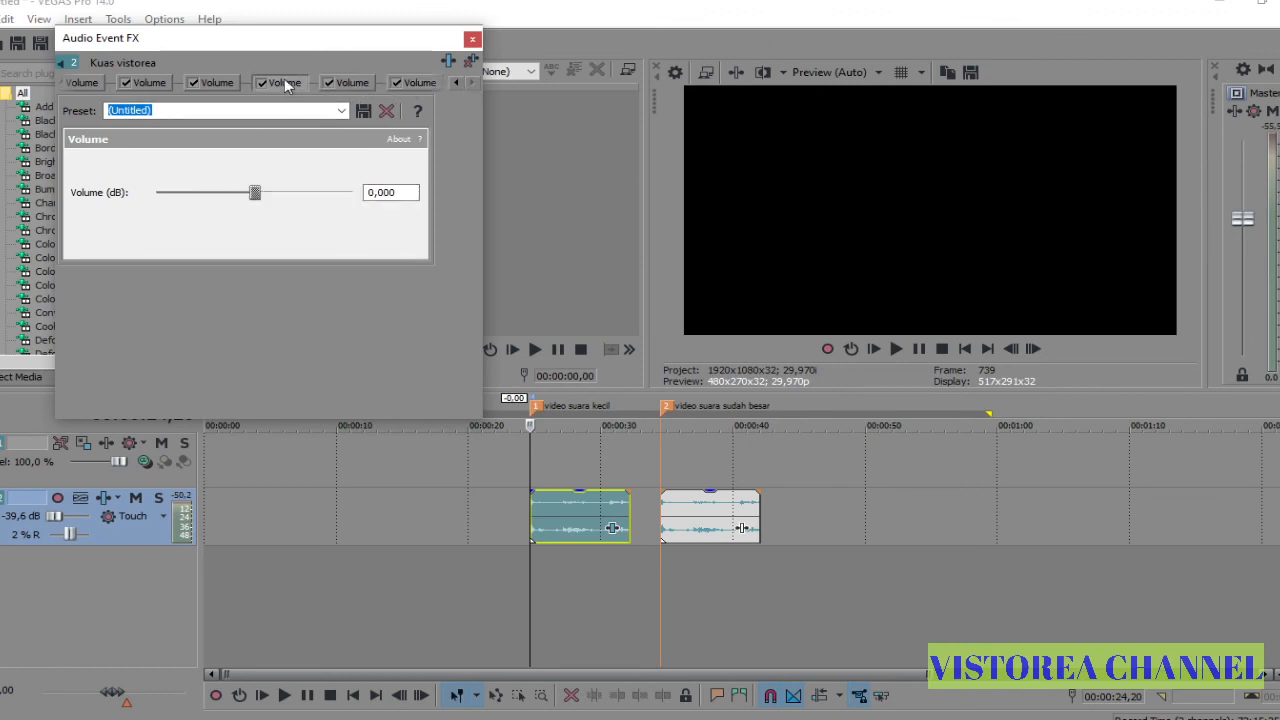
left_click_drag(255, 193, 352, 195)
left_click(212, 84)
left_click_drag(262, 192, 354, 193)
left_click(148, 83)
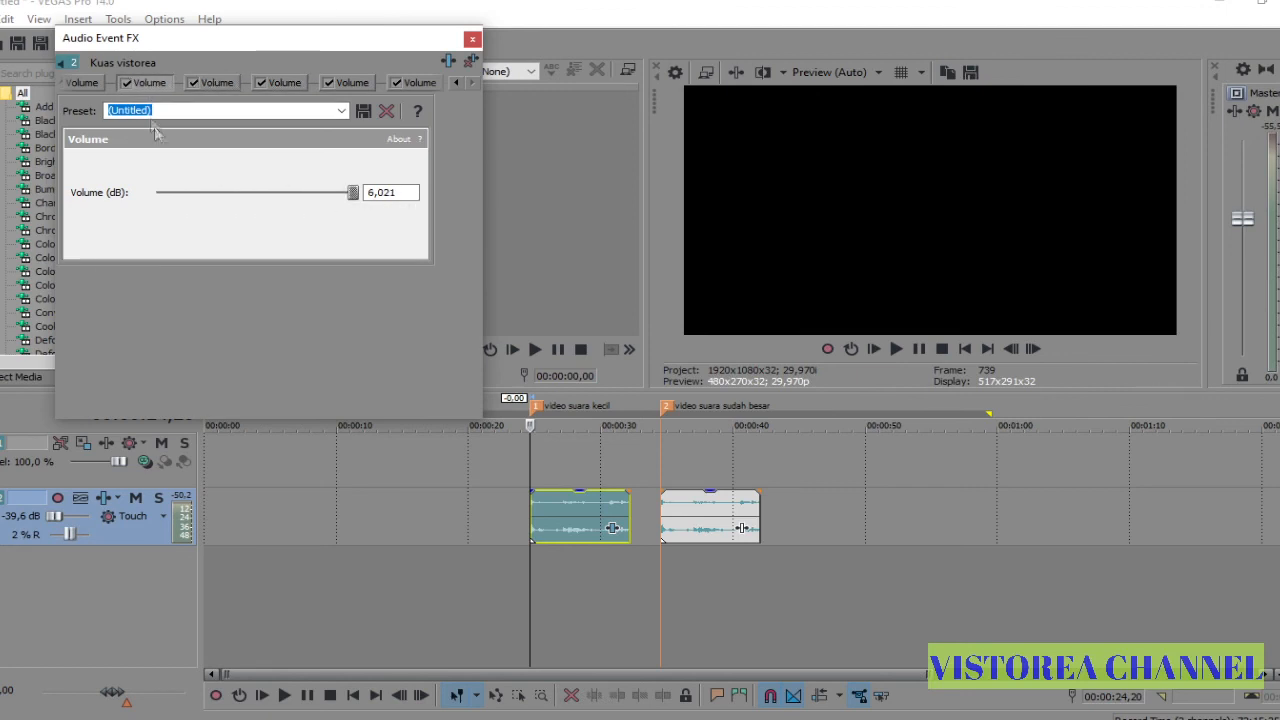
left_click(472, 38)
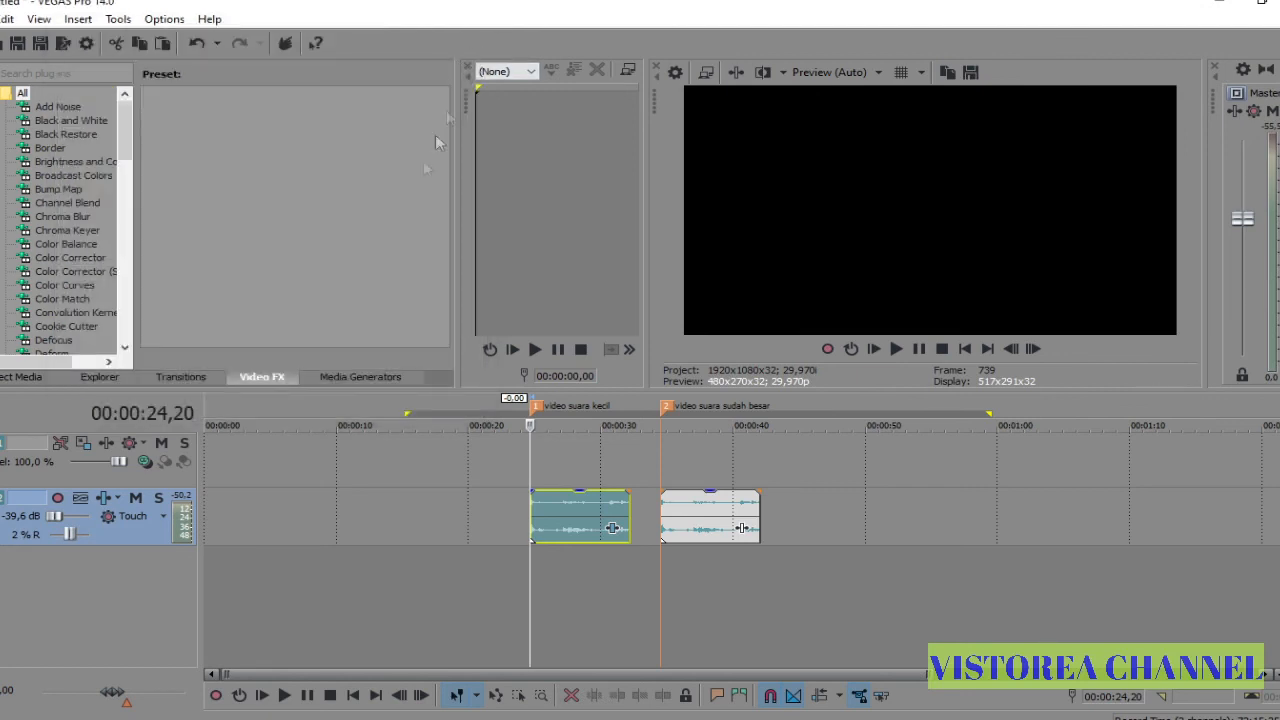
Step: Play back the first audio clip with the extended chain of Volume plug-ins
key("space")
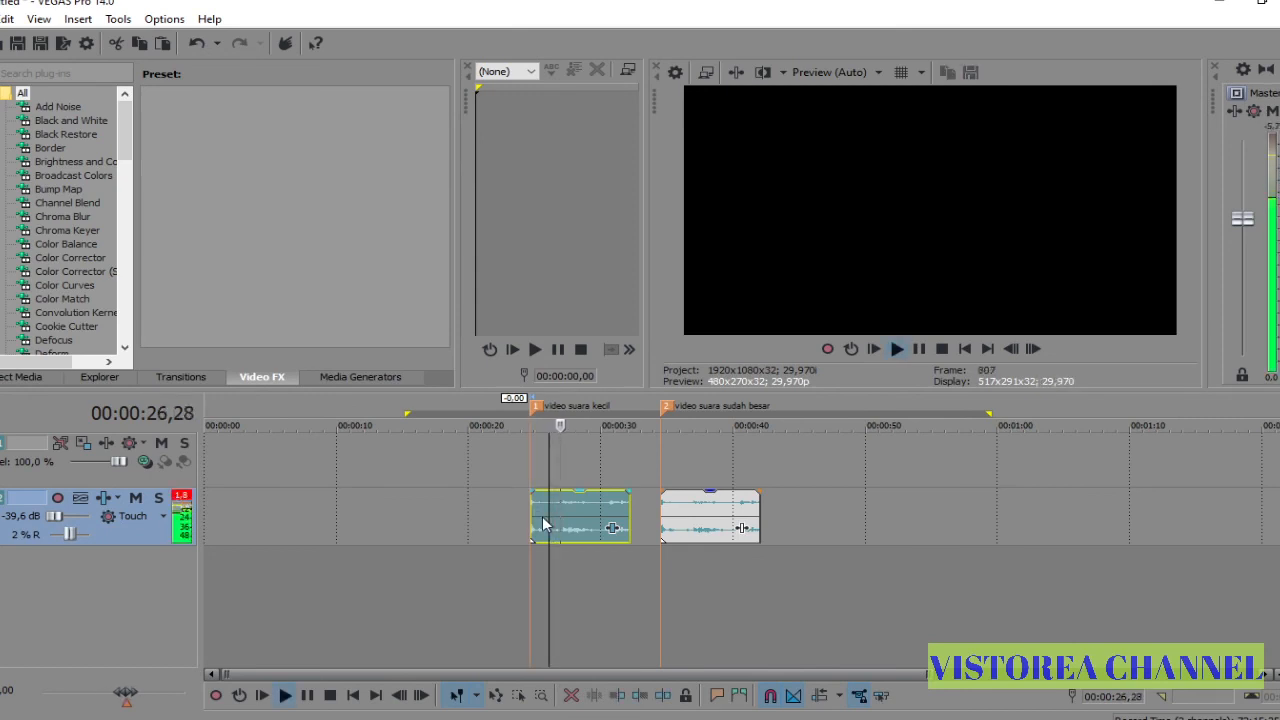
key("space")
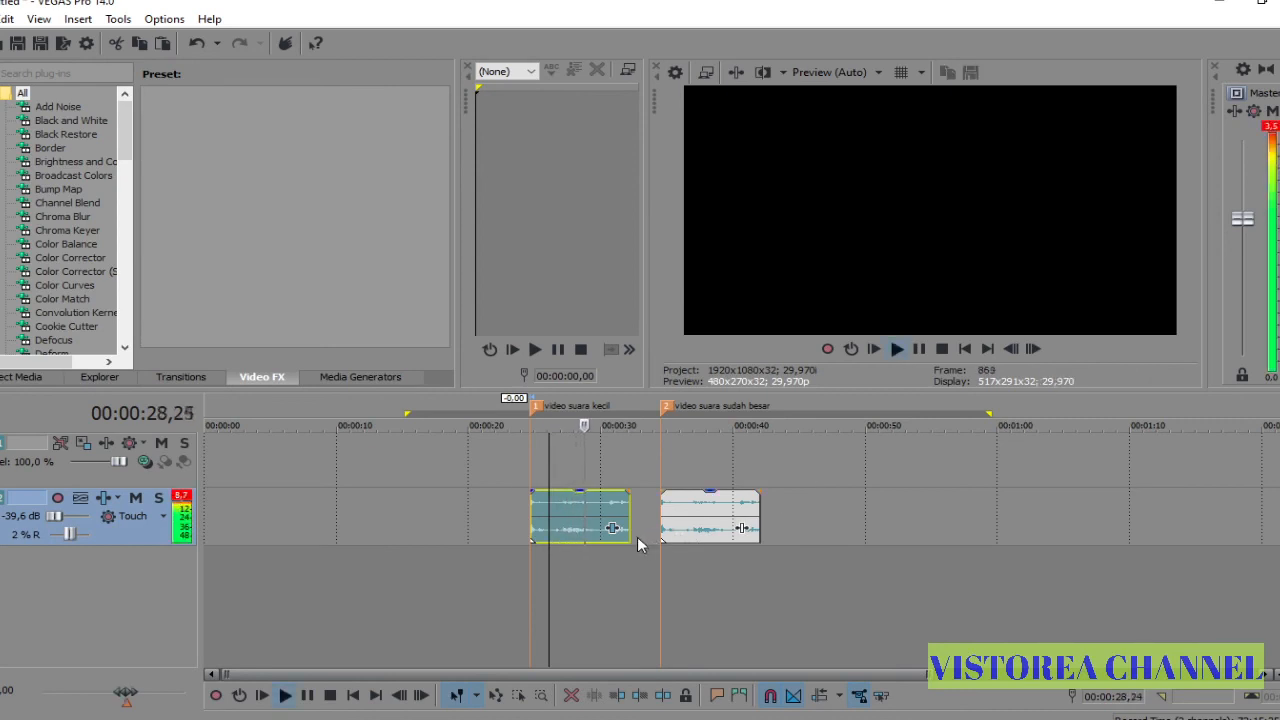
key("space")
Step: Remove every Volume plug-in from the first audio clip's event effects and close the effects window
left_click(613, 530)
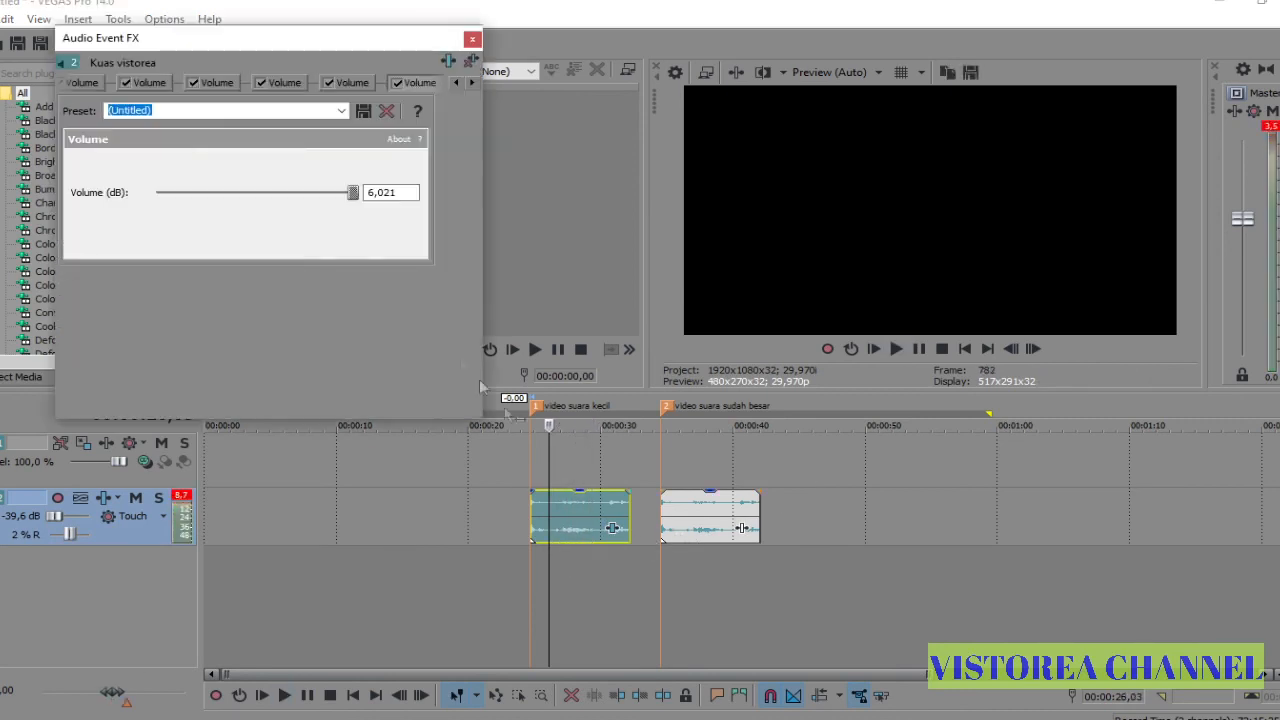
left_click(471, 62)
left_click(471, 62)
left_click(471, 62)
left_click(472, 63)
left_click(472, 63)
left_click(472, 63)
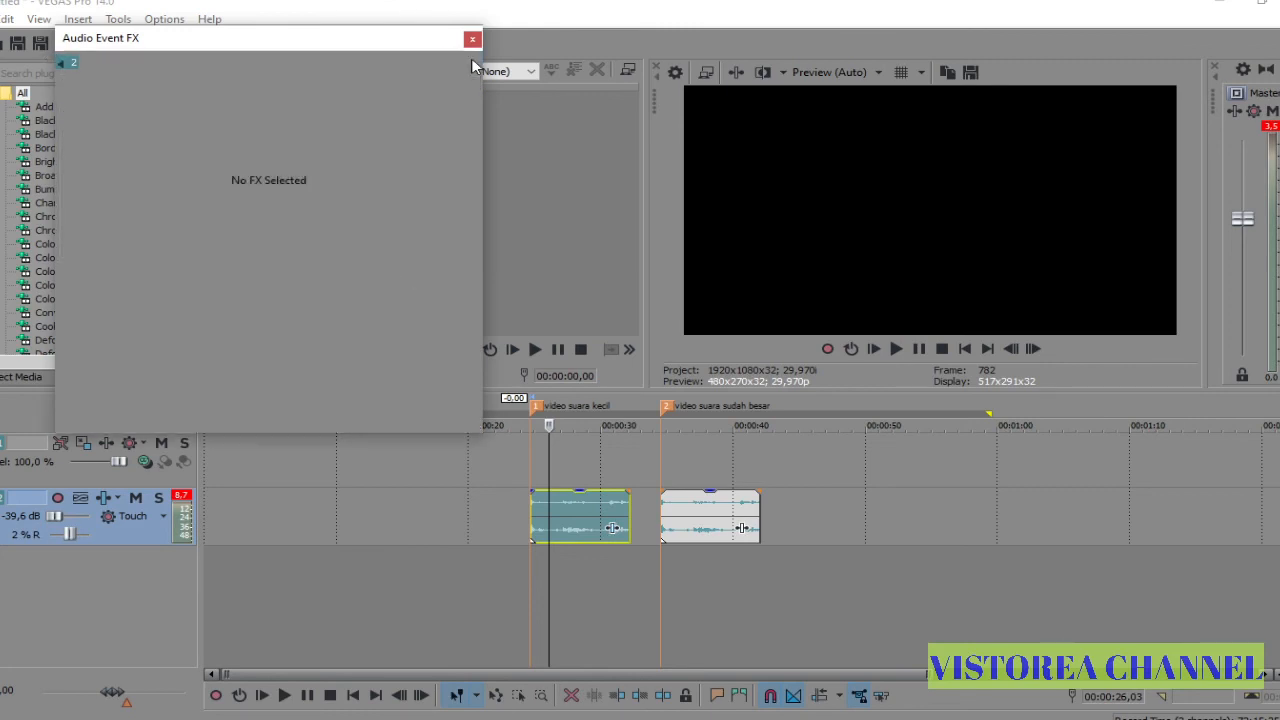
left_click(472, 40)
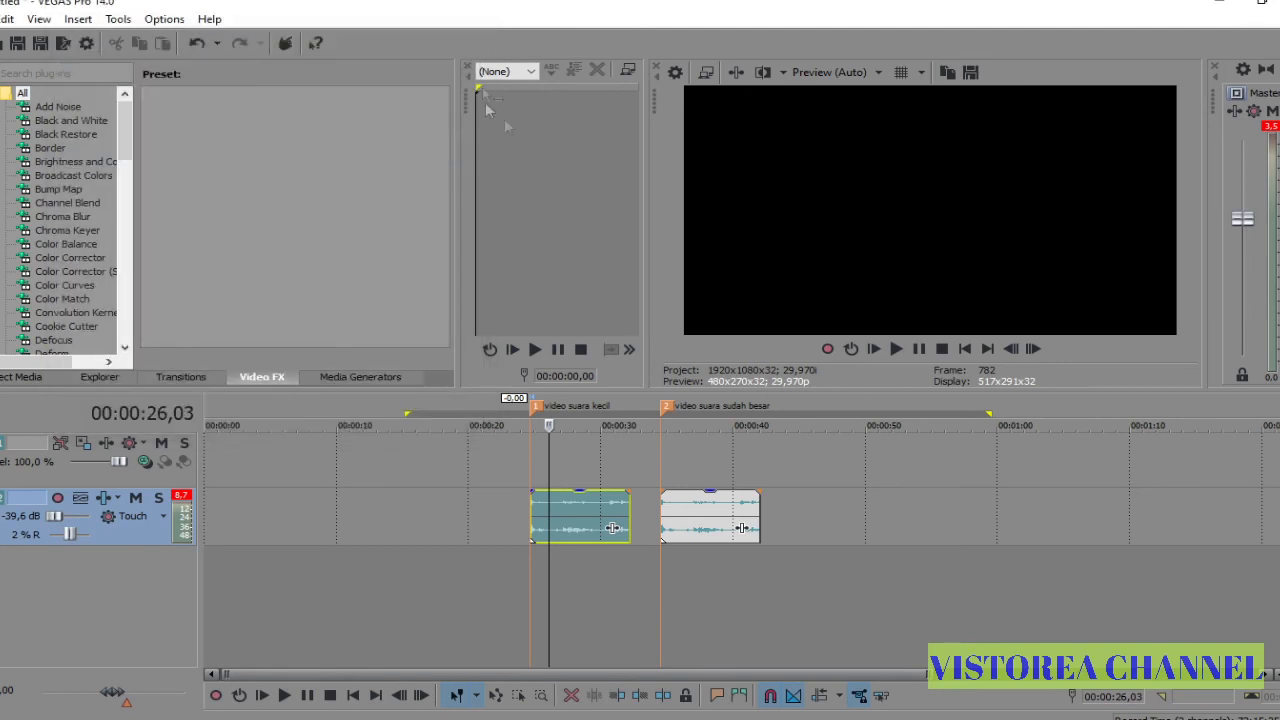